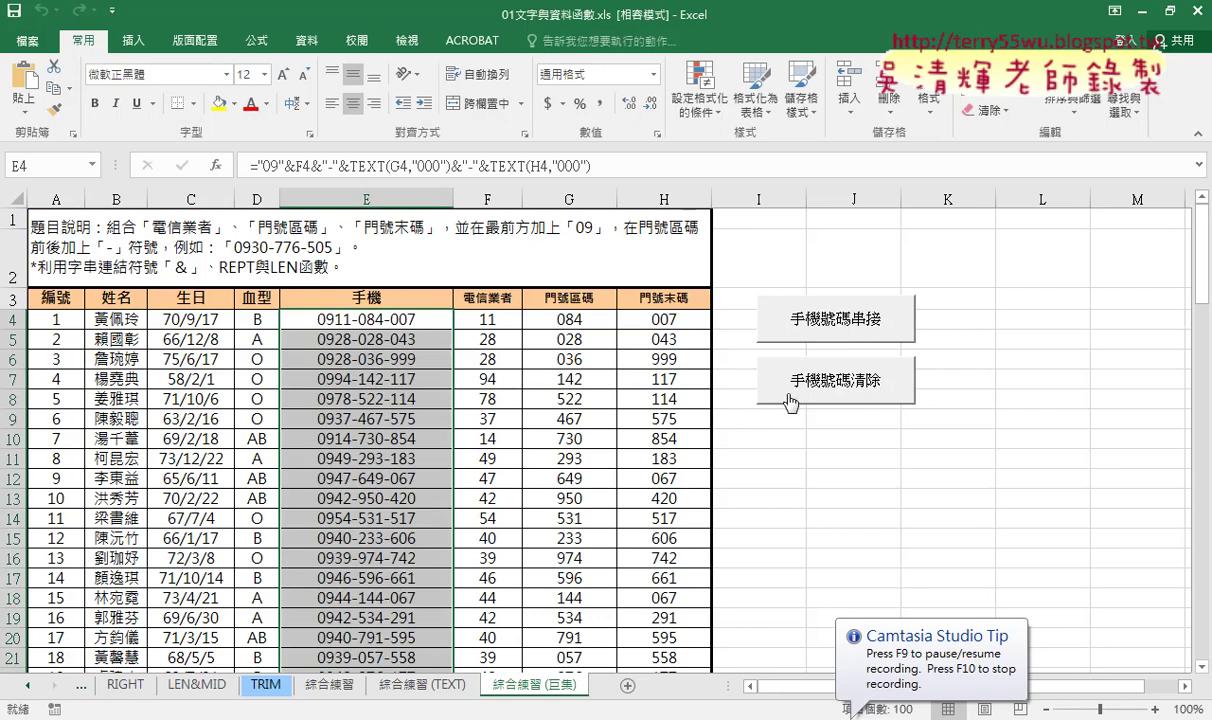
Test the sheet's buttons by clearing and refilling the column E phone numbers twice
{"action": "left_click", "coordinate": [832, 386]}
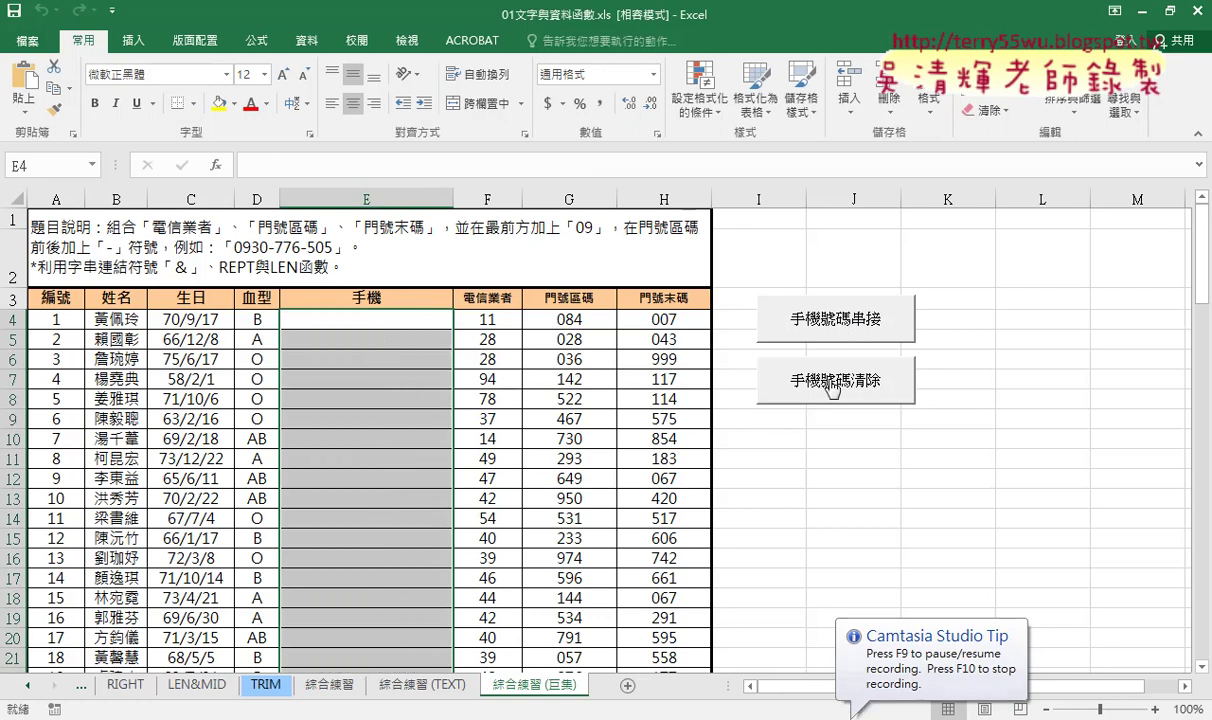
{"action": "left_click", "coordinate": [850, 338]}
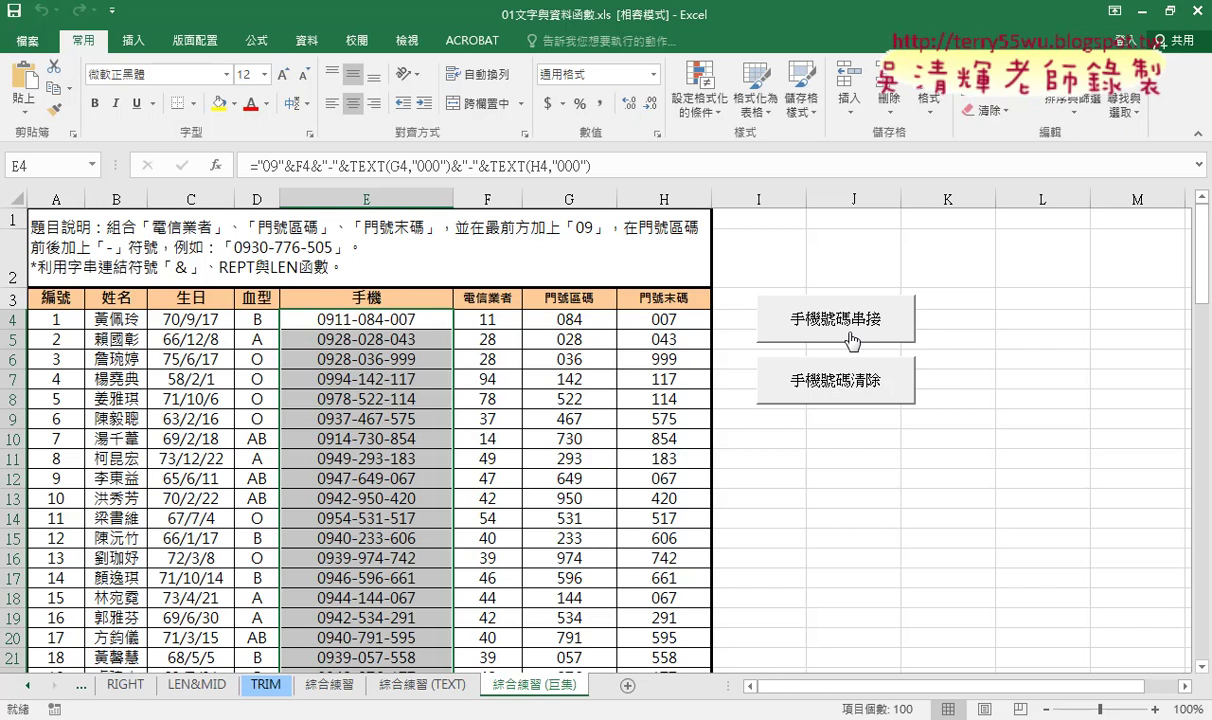
{"action": "left_click", "coordinate": [808, 380]}
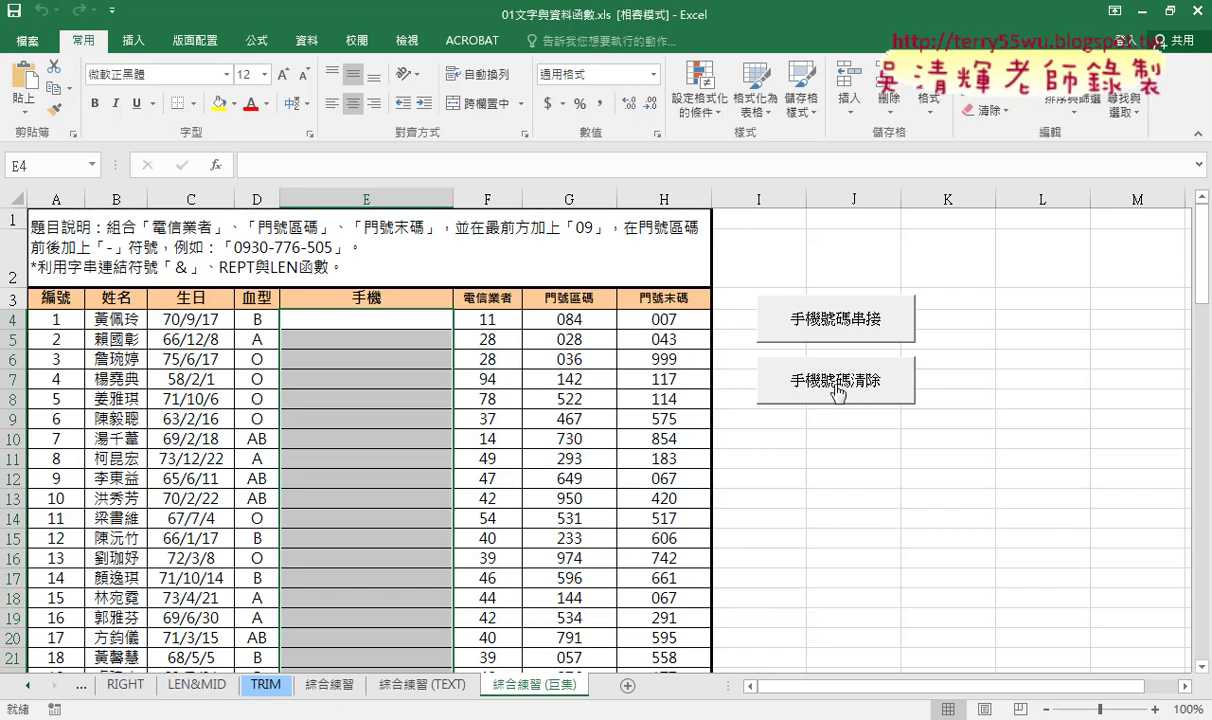
{"action": "left_click", "coordinate": [859, 320]}
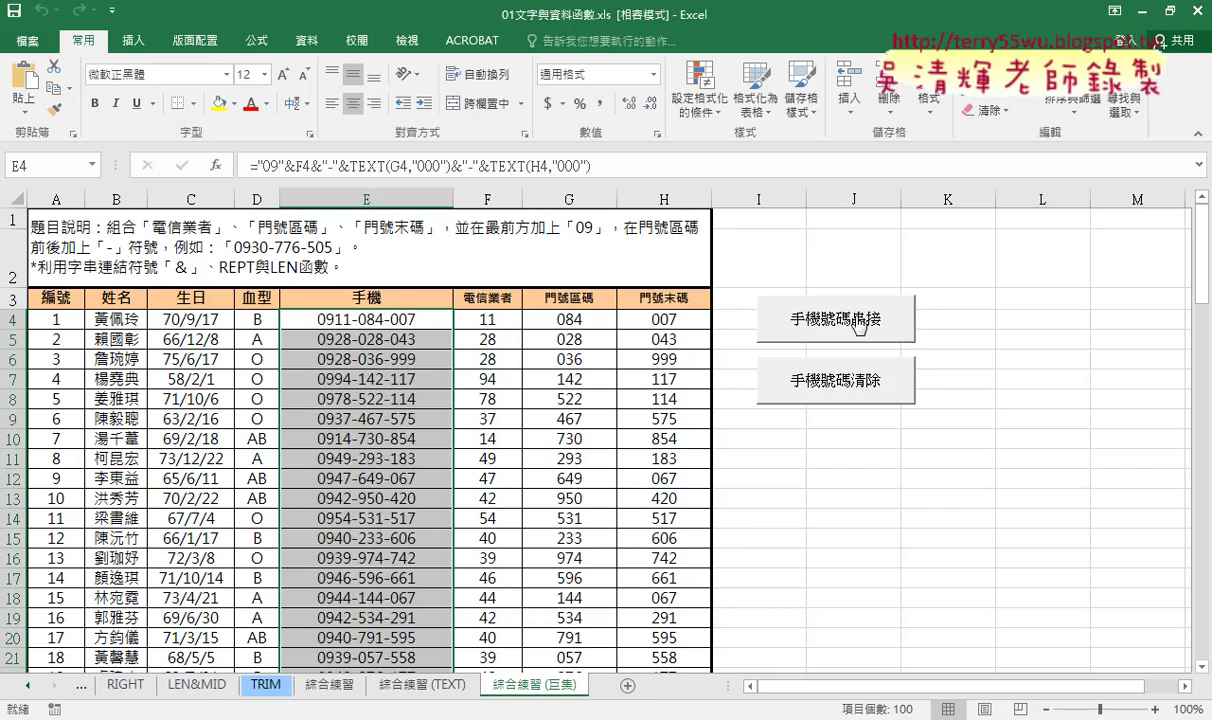
Check 開發人員 under 自訂功能區 in Excel Options via the Quick Access Toolbar's 其他命令
{"action": "left_click", "coordinate": [112, 11]}
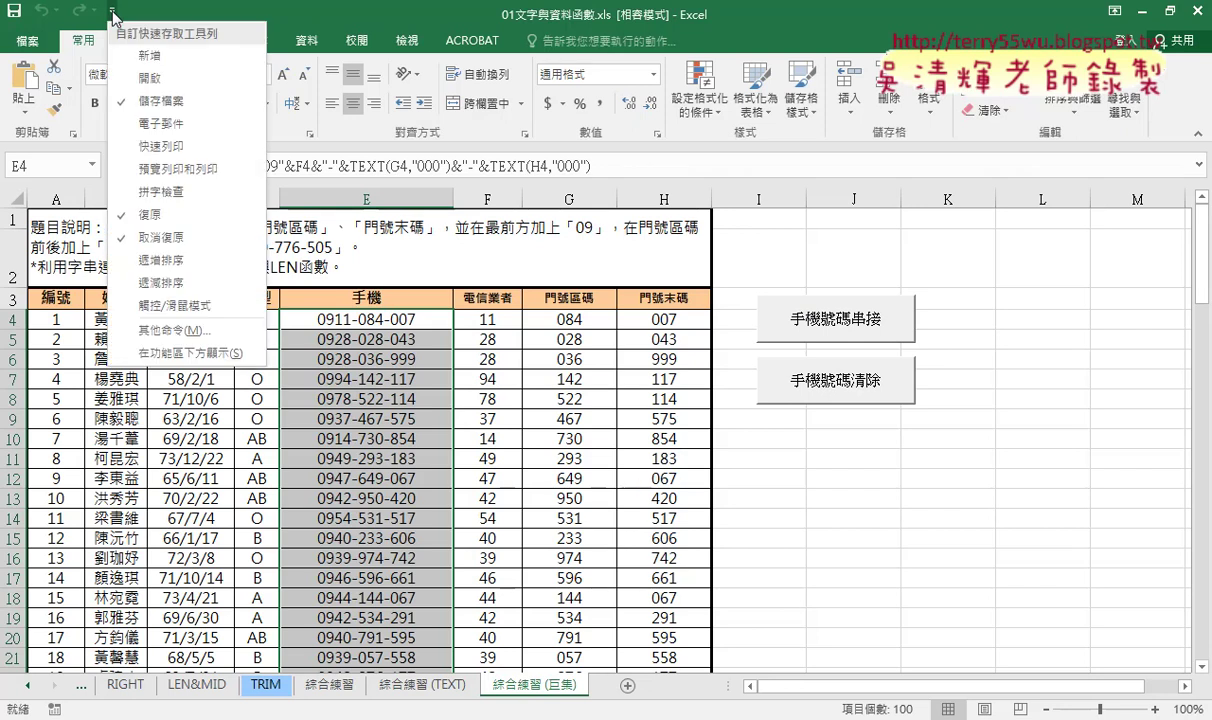
{"action": "left_click", "coordinate": [161, 333]}
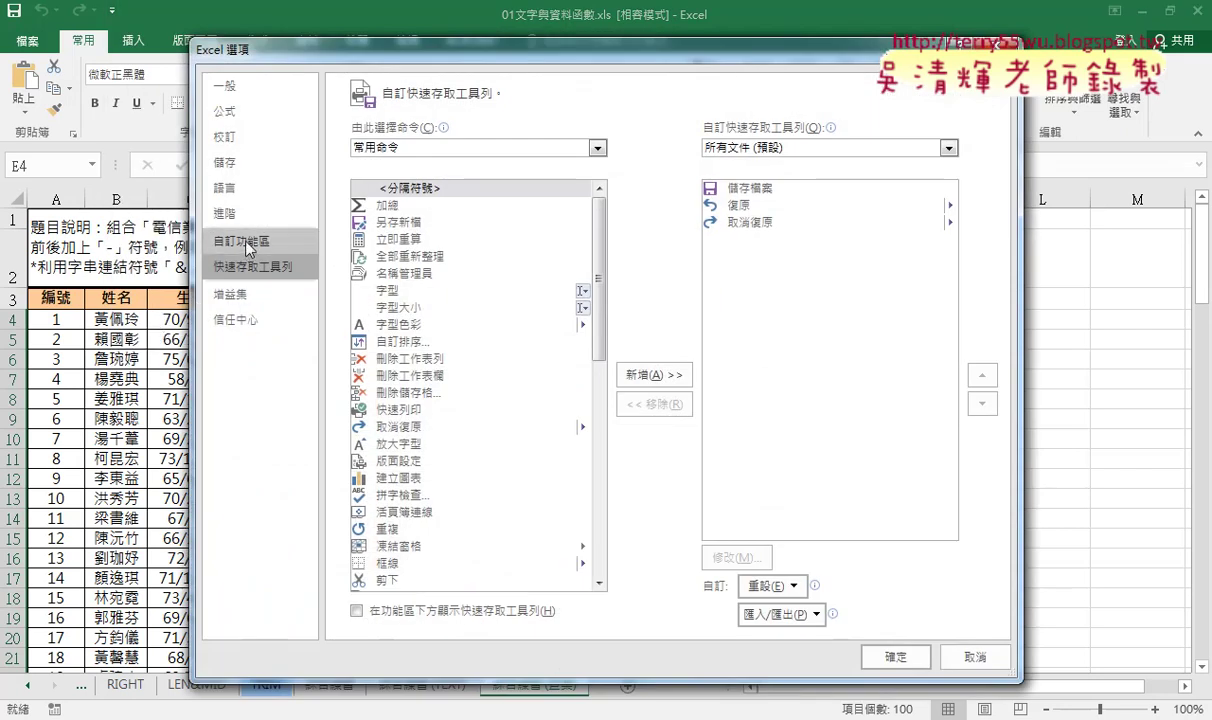
{"action": "left_click", "coordinate": [248, 246]}
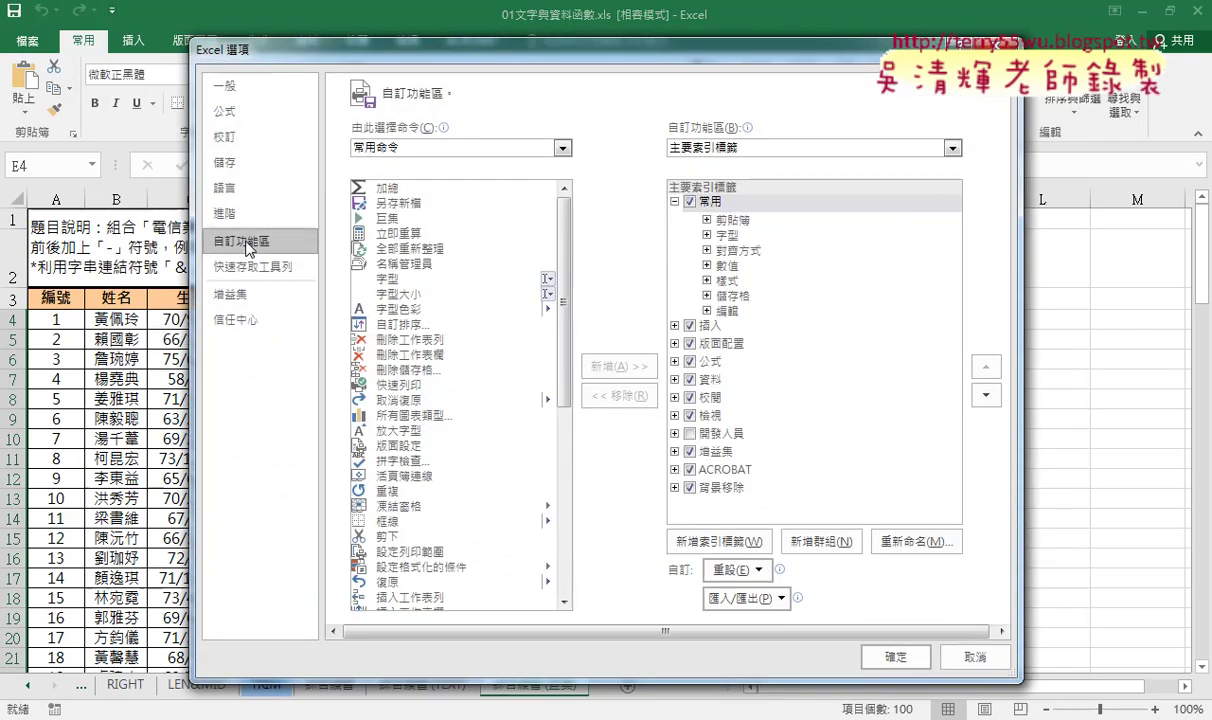
{"action": "left_click", "coordinate": [689, 434]}
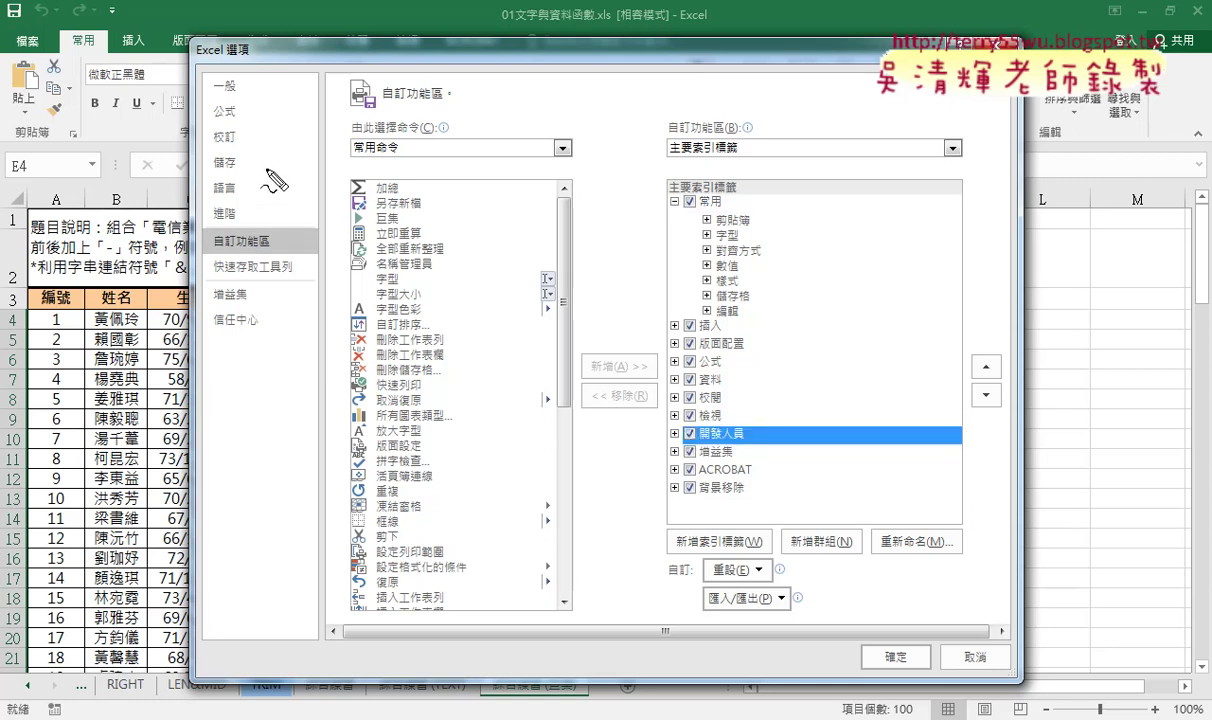
{"action": "mouse_move", "coordinate": [118, 6]}
{"action": "left_mouse_down"}
{"action": "mouse_move", "coordinate": [186, 214]}
{"action": "mouse_move", "coordinate": [212, 240]}
{"action": "left_mouse_up"}
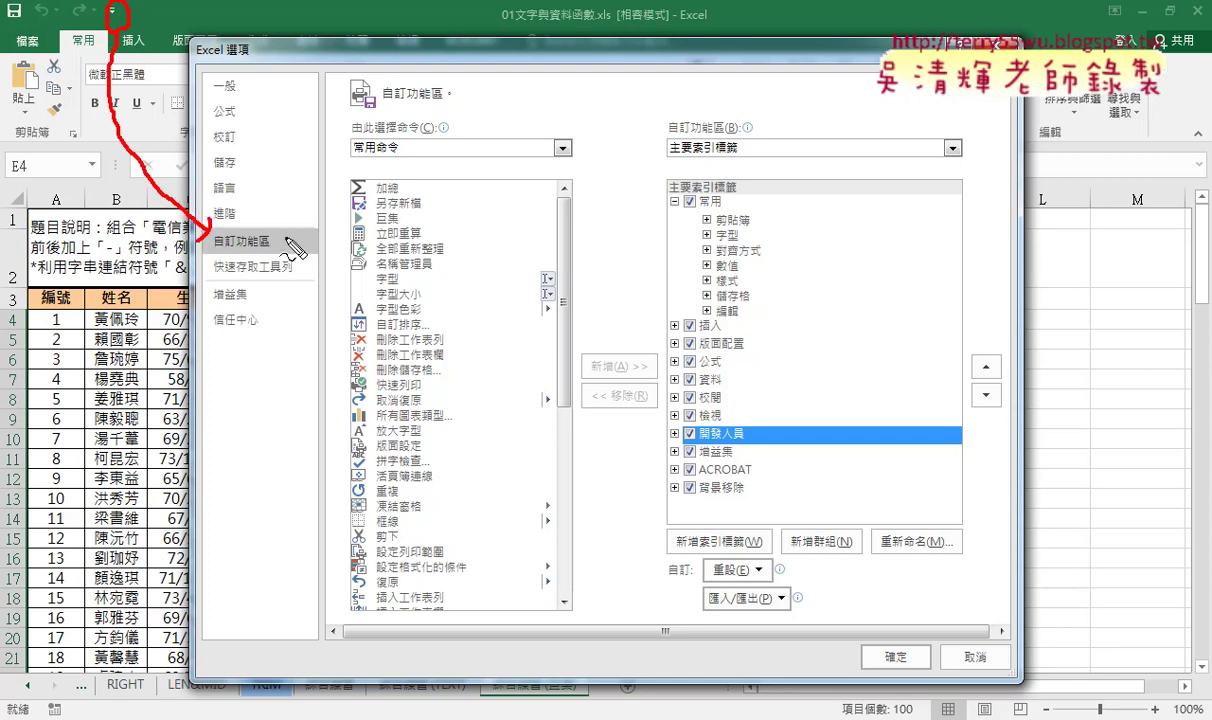
{"action": "mouse_move", "coordinate": [285, 240]}
{"action": "left_mouse_down"}
{"action": "mouse_move", "coordinate": [680, 445]}
{"action": "mouse_move", "coordinate": [758, 450]}
{"action": "left_mouse_up"}
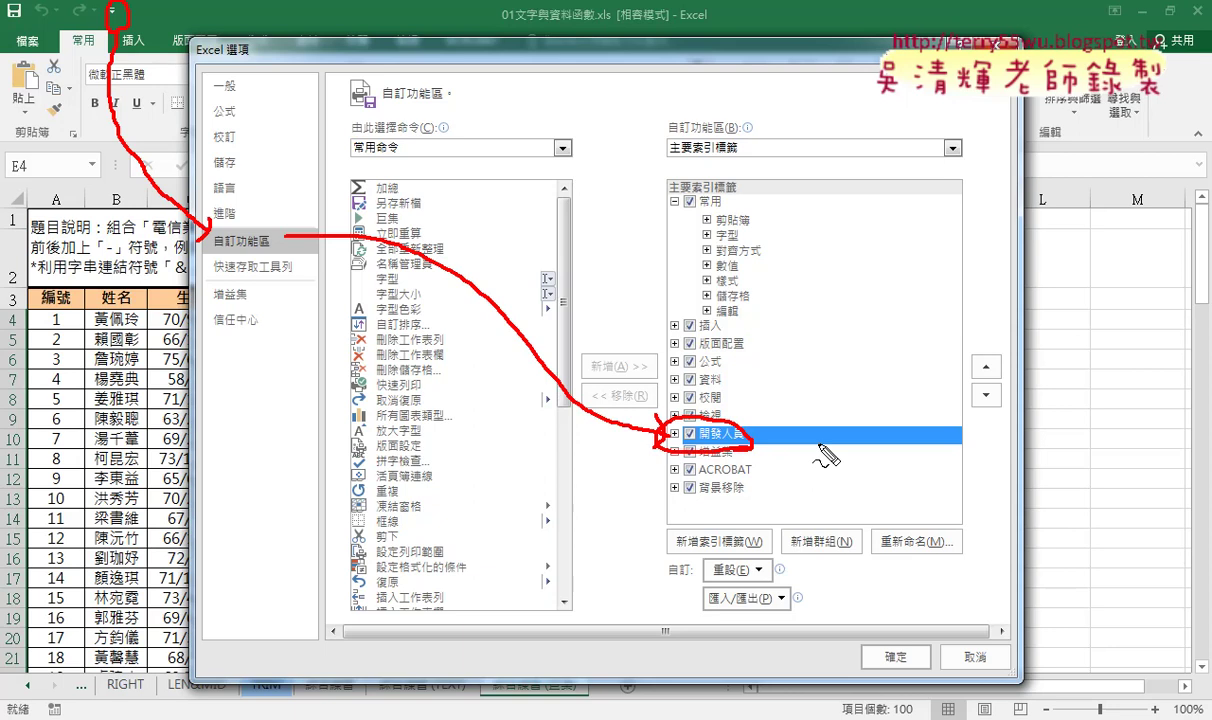
{"action": "key", "text": "Escape"}
Confirm the options and switch to the 開發人員 tab to view 錄製巨集 and other macro tools
{"action": "left_click", "coordinate": [890, 655]}
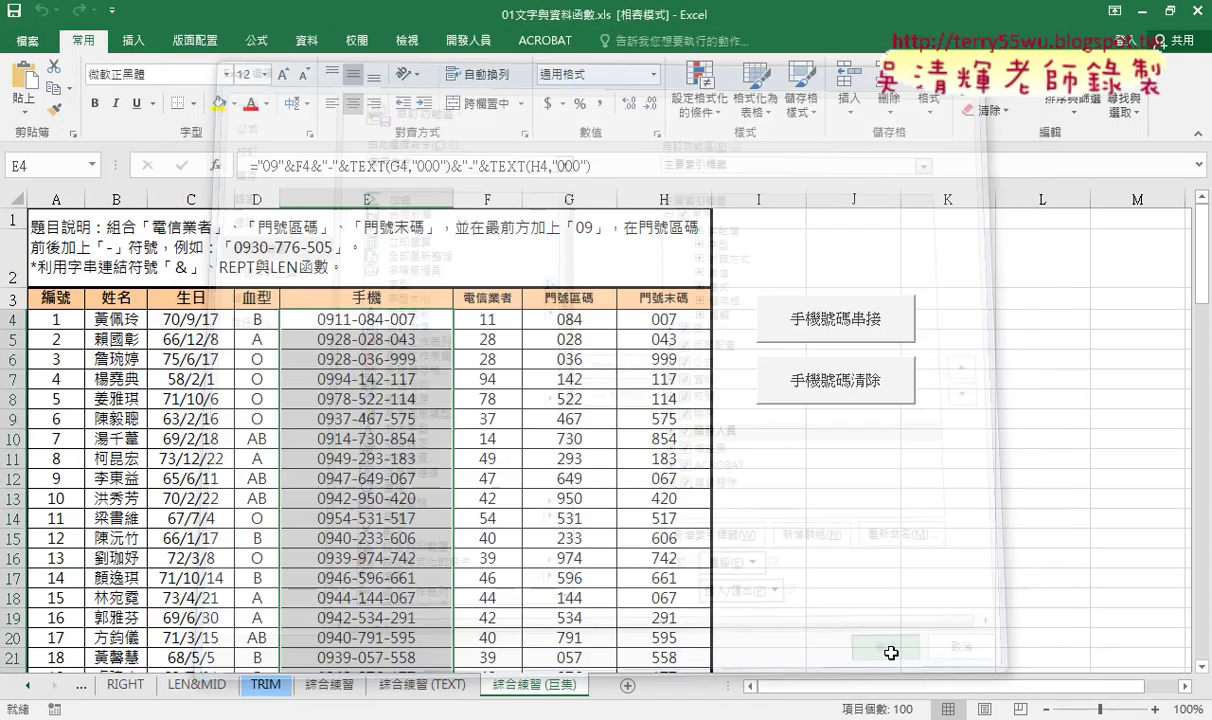
{"action": "left_click", "coordinate": [466, 42]}
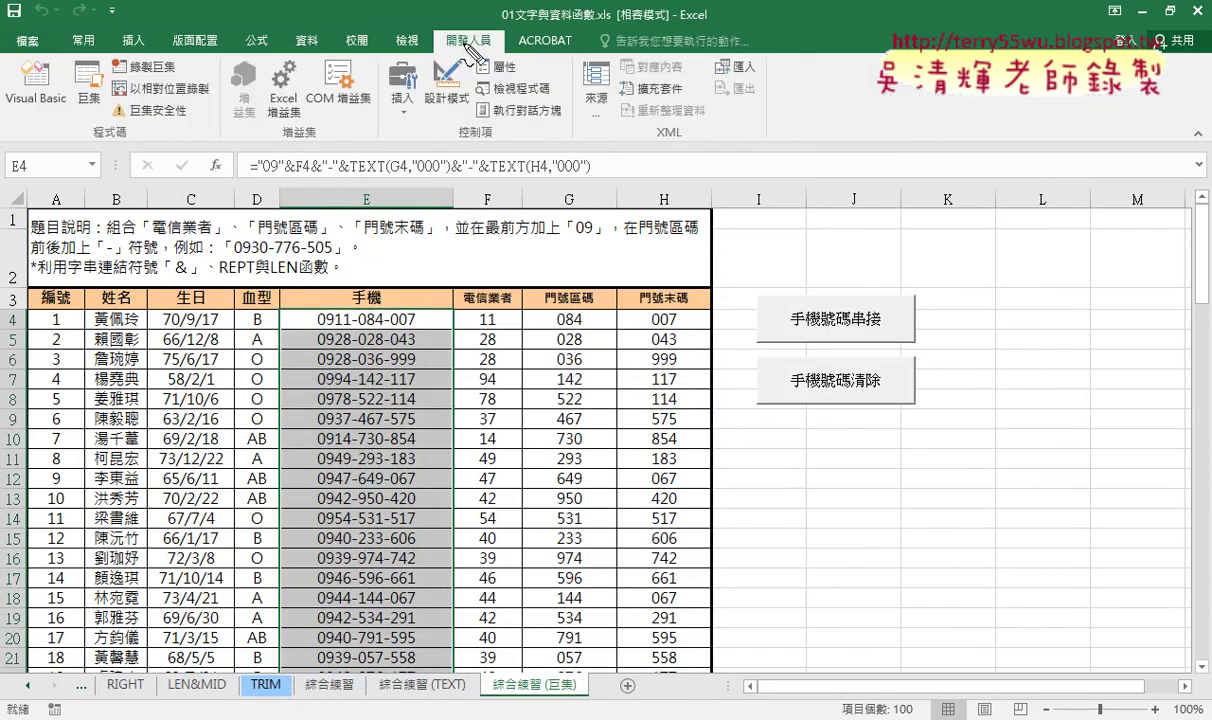
{"action": "left_click_drag", "start_coordinate": [475, 62], "coordinate": [495, 57]}
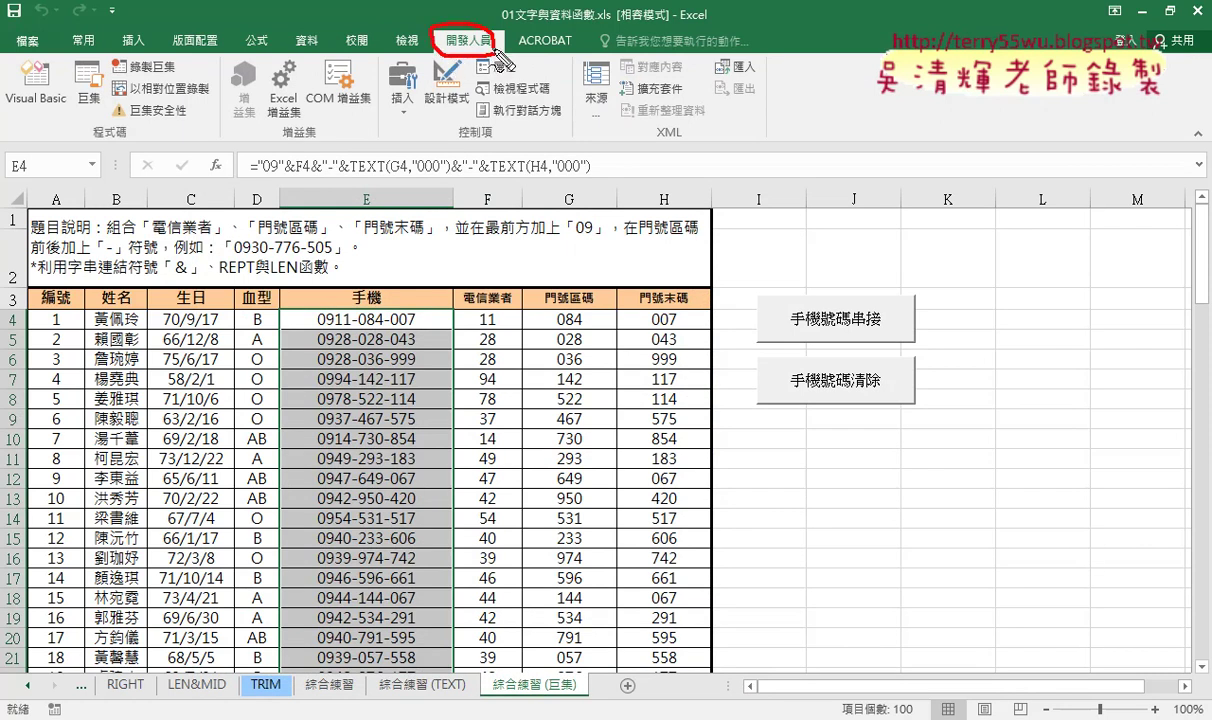
{"action": "mouse_move", "coordinate": [504, 200]}
{"action": "left_mouse_down"}
{"action": "mouse_move", "coordinate": [440, 100]}
{"action": "mouse_move", "coordinate": [492, 90]}
{"action": "left_mouse_up"}
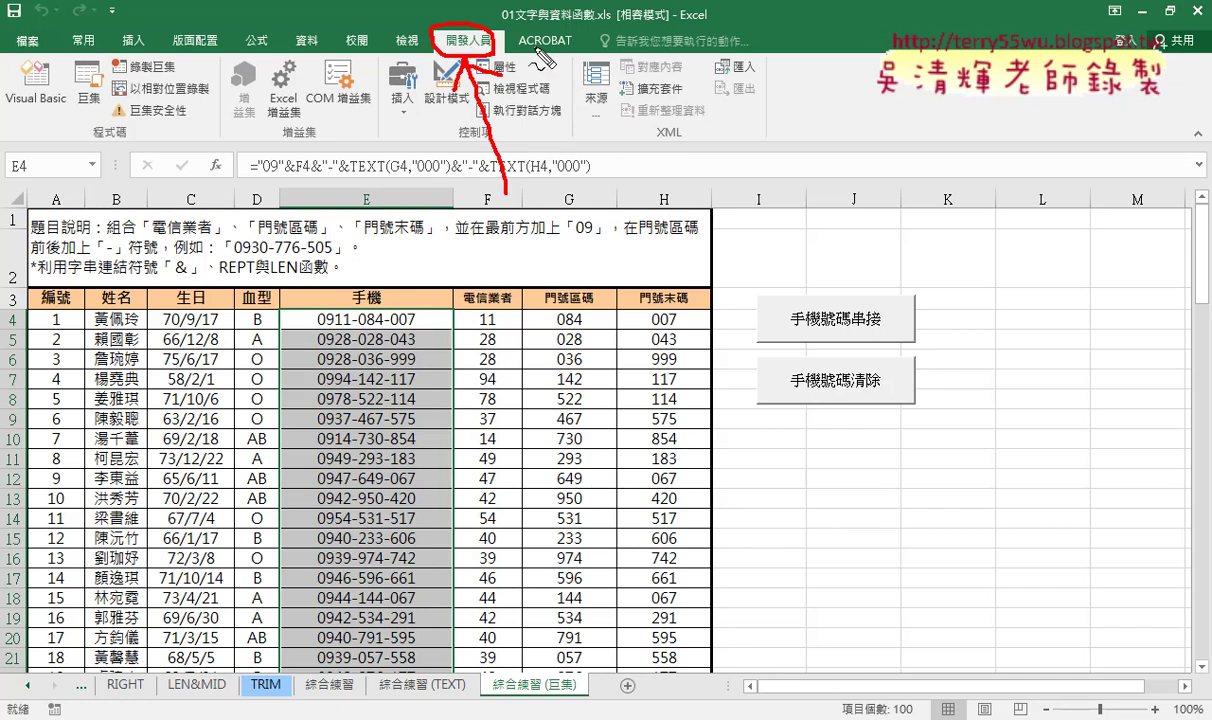
{"action": "mouse_move", "coordinate": [850, 316]}
{"action": "left_mouse_down"}
{"action": "mouse_move", "coordinate": [880, 352]}
{"action": "mouse_move", "coordinate": [862, 405]}
{"action": "left_mouse_up"}
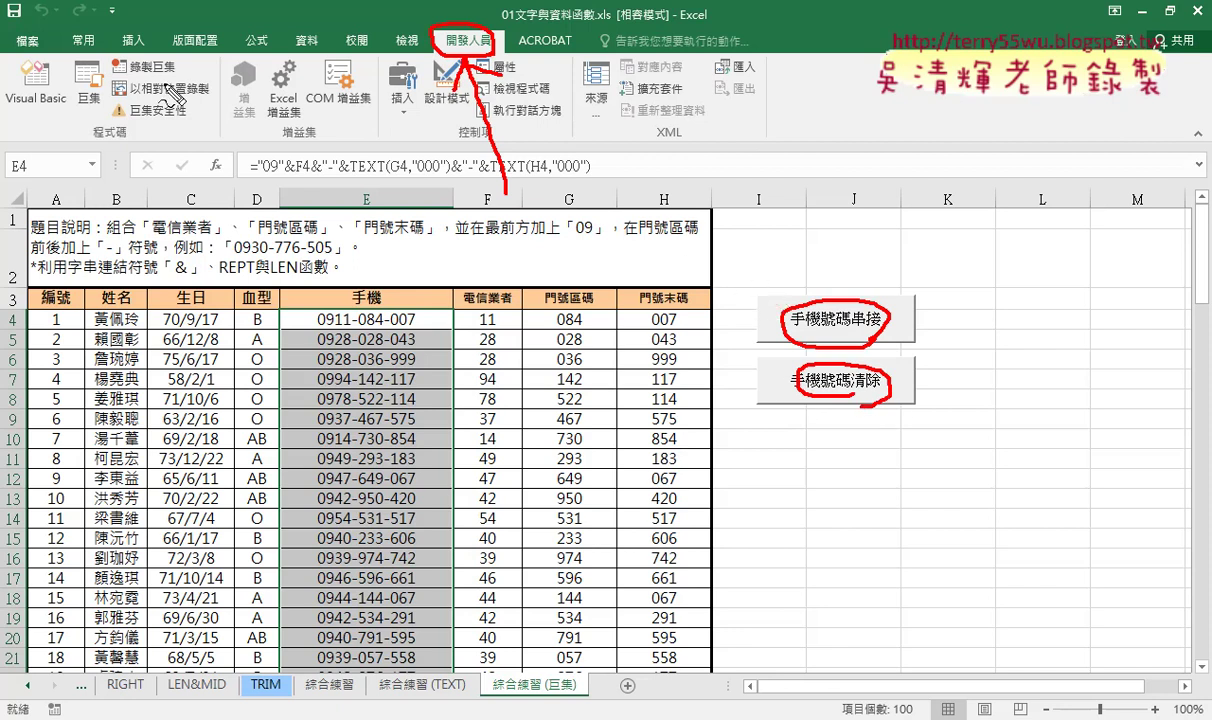
{"action": "mouse_move", "coordinate": [116, 56]}
{"action": "left_mouse_down"}
{"action": "mouse_move", "coordinate": [140, 72]}
{"action": "mouse_move", "coordinate": [190, 58]}
{"action": "left_mouse_up"}
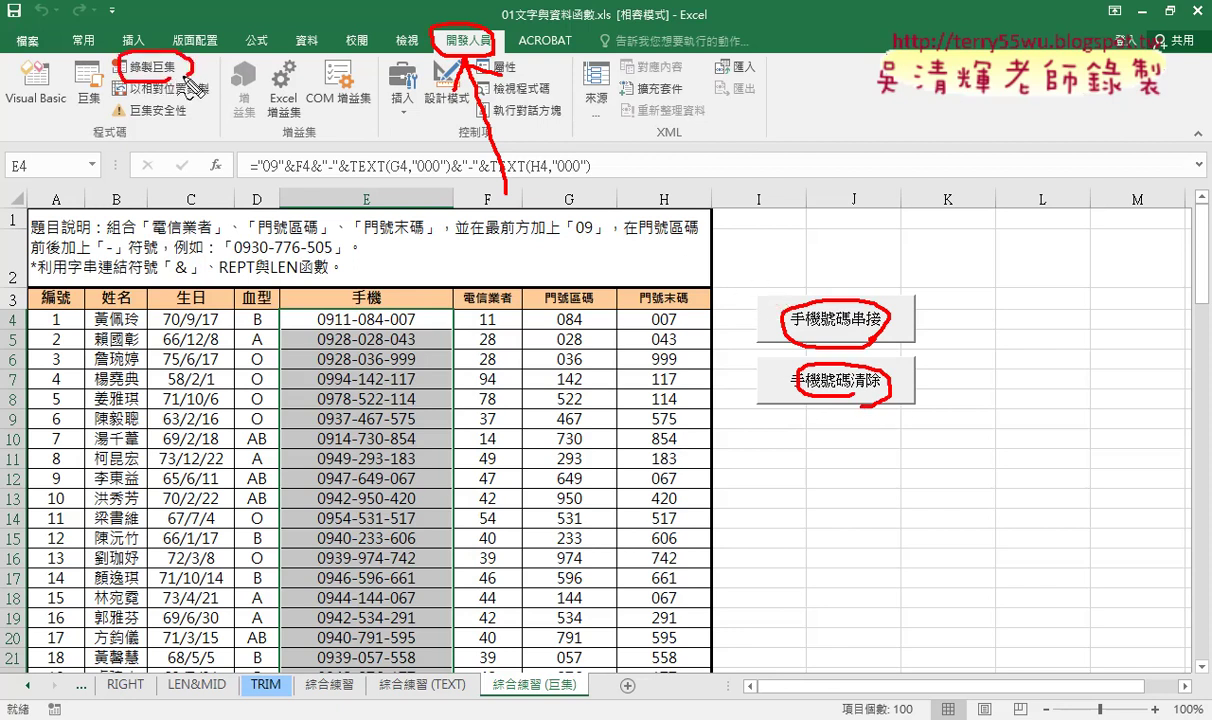
{"action": "mouse_move", "coordinate": [348, 178]}
{"action": "left_mouse_down"}
{"action": "mouse_move", "coordinate": [192, 62]}
{"action": "mouse_move", "coordinate": [256, 74]}
{"action": "left_mouse_up"}
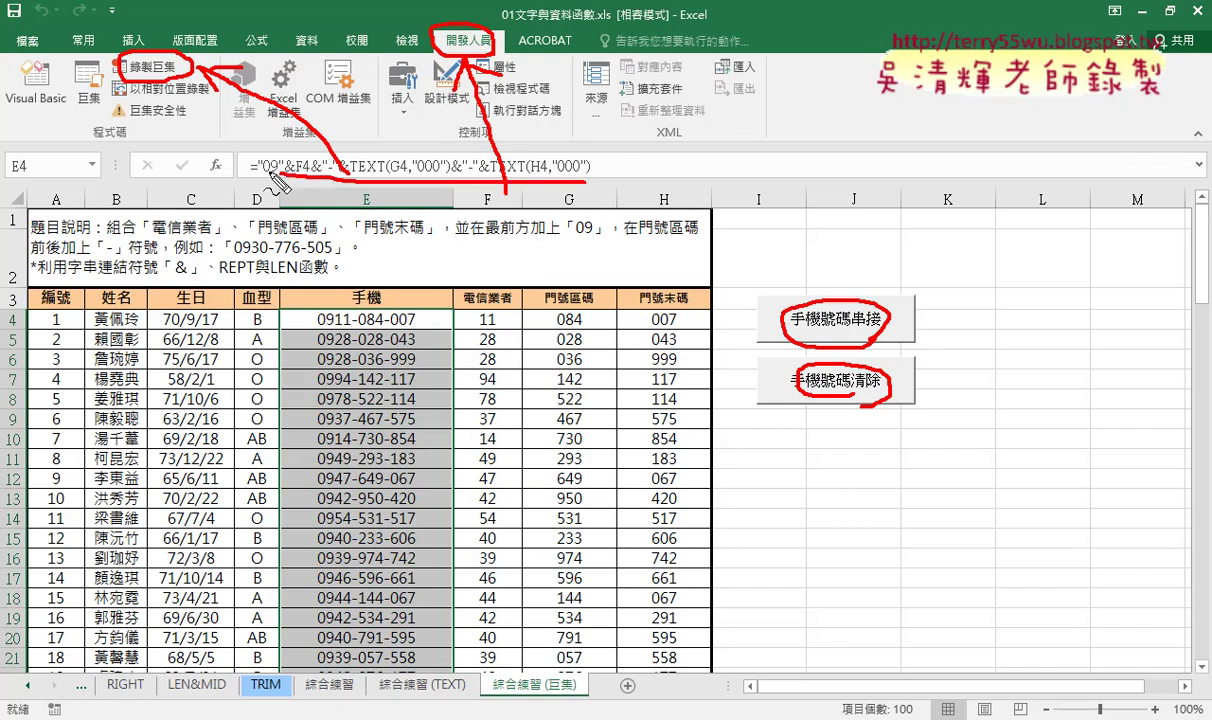
{"action": "mouse_move", "coordinate": [240, 148]}
{"action": "left_mouse_down"}
{"action": "mouse_move", "coordinate": [476, 147]}
{"action": "mouse_move", "coordinate": [596, 170]}
{"action": "left_mouse_up"}
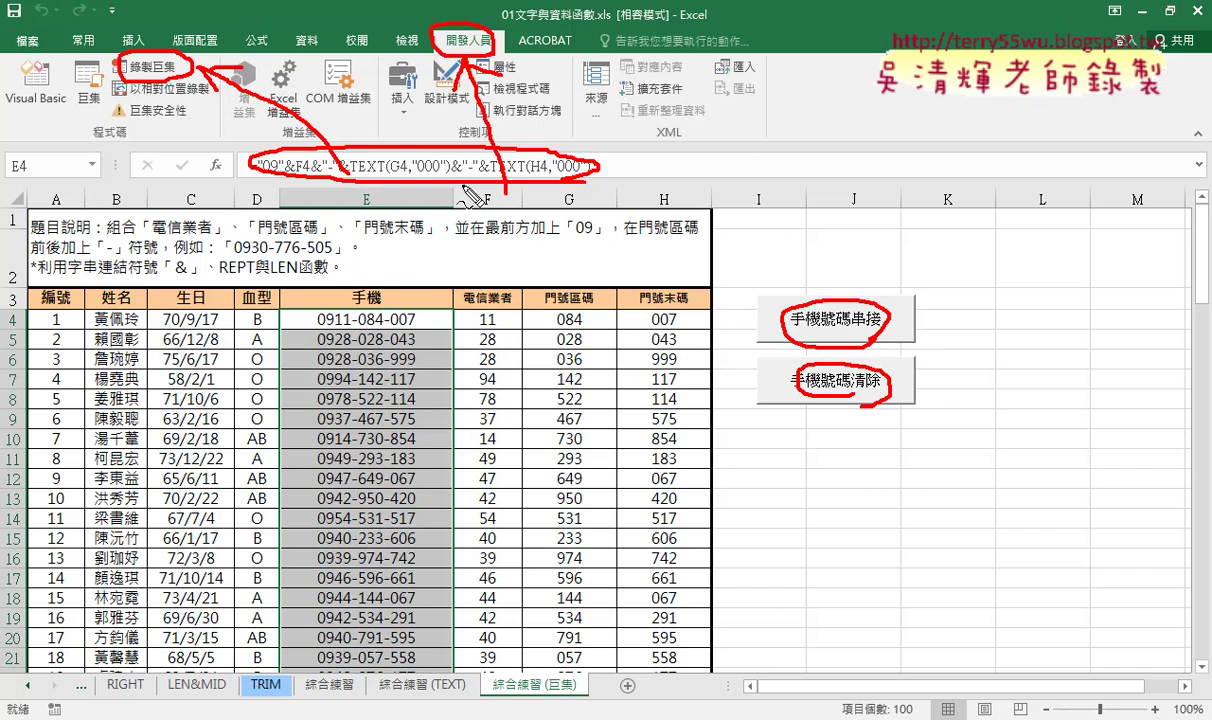
{"action": "left_click_drag", "start_coordinate": [490, 300], "coordinate": [462, 175]}
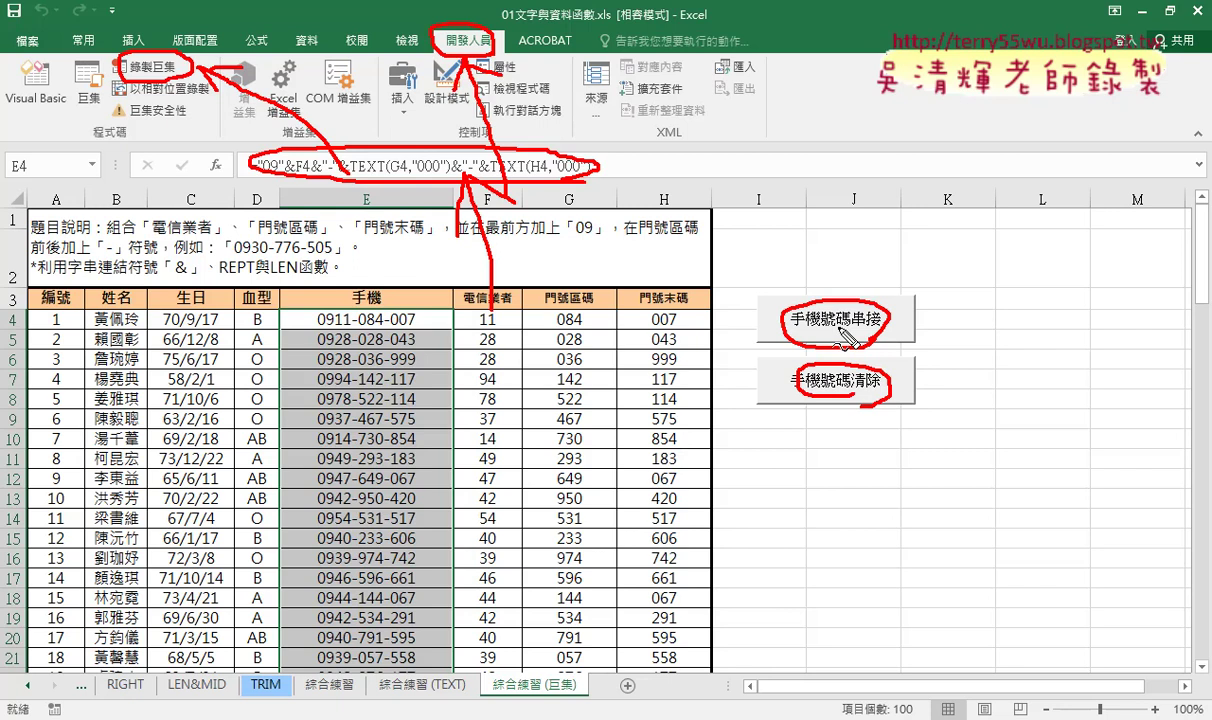
{"action": "key", "text": "Escape"}
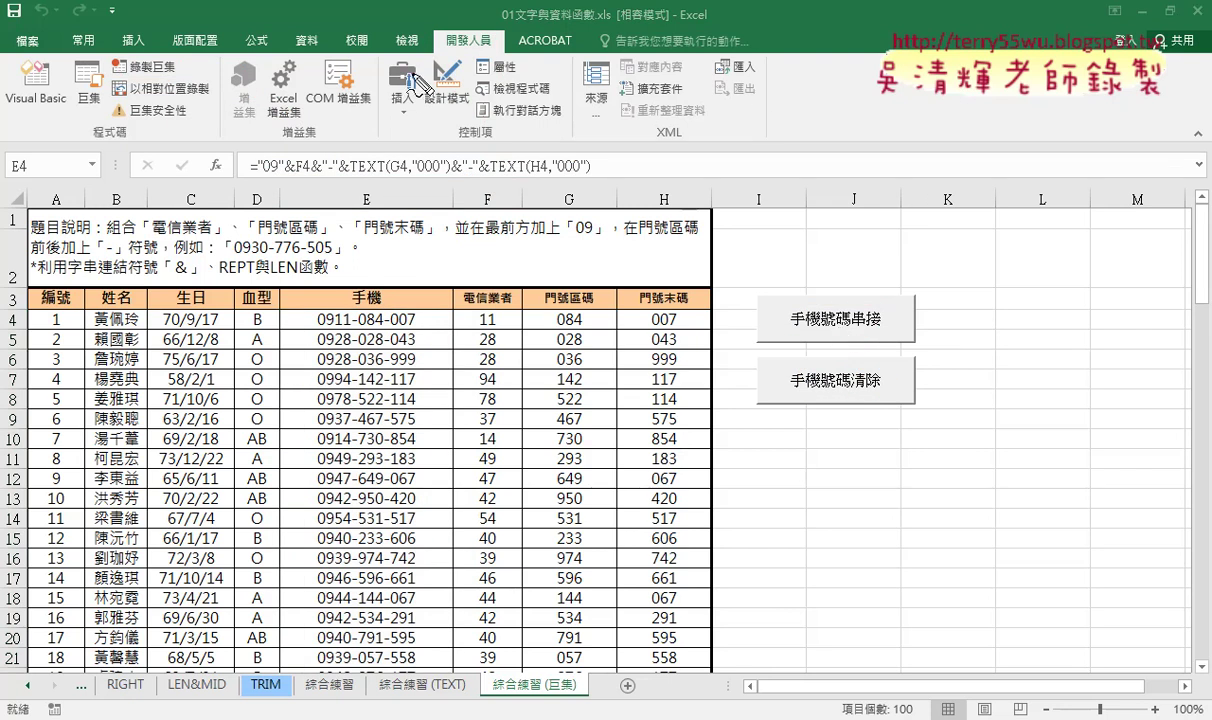
{"action": "left_click_drag", "start_coordinate": [500, 36], "coordinate": [480, 30]}
{"action": "left_click_drag", "start_coordinate": [160, 55], "coordinate": [172, 64]}
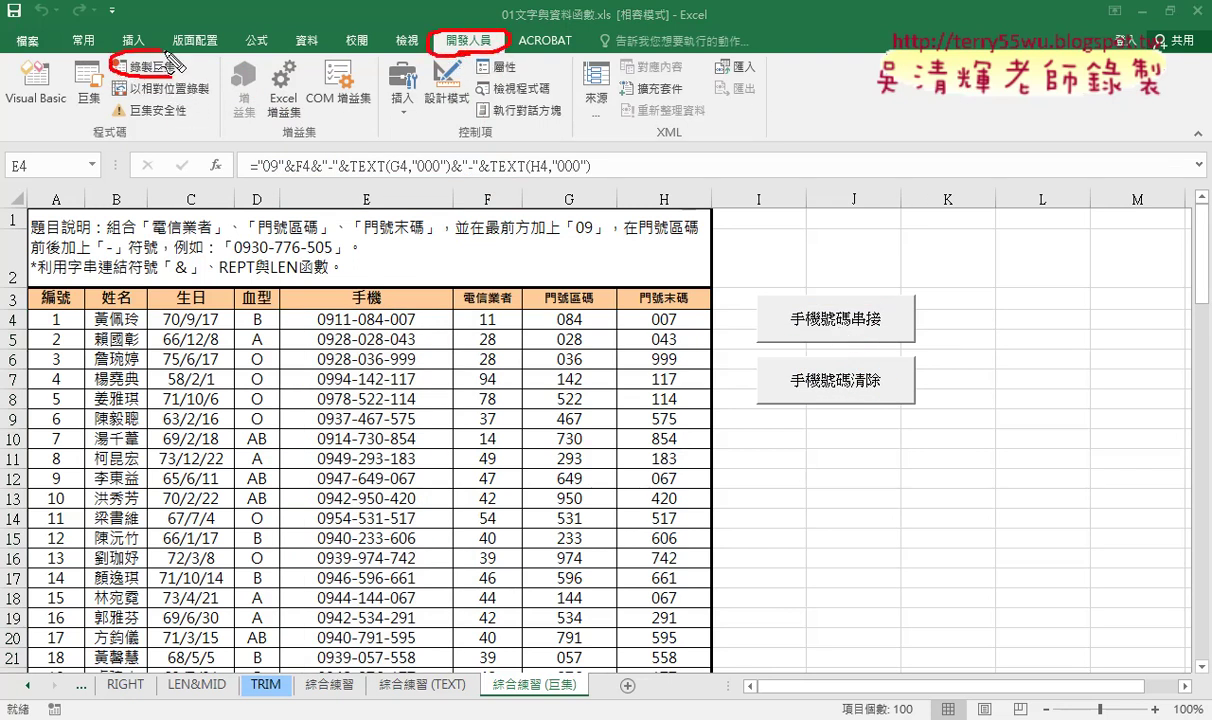
{"action": "mouse_move", "coordinate": [430, 55]}
{"action": "left_mouse_down"}
{"action": "mouse_move", "coordinate": [195, 88]}
{"action": "mouse_move", "coordinate": [228, 80]}
{"action": "left_mouse_up"}
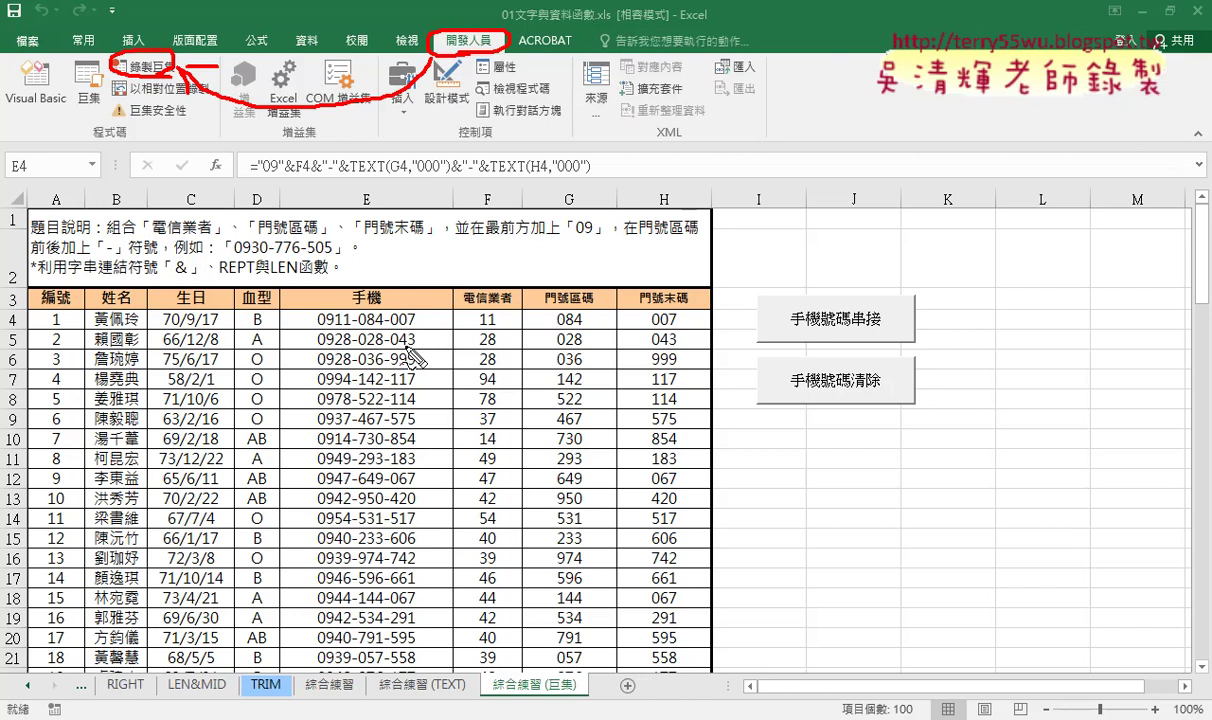
{"action": "key", "text": "Escape"}
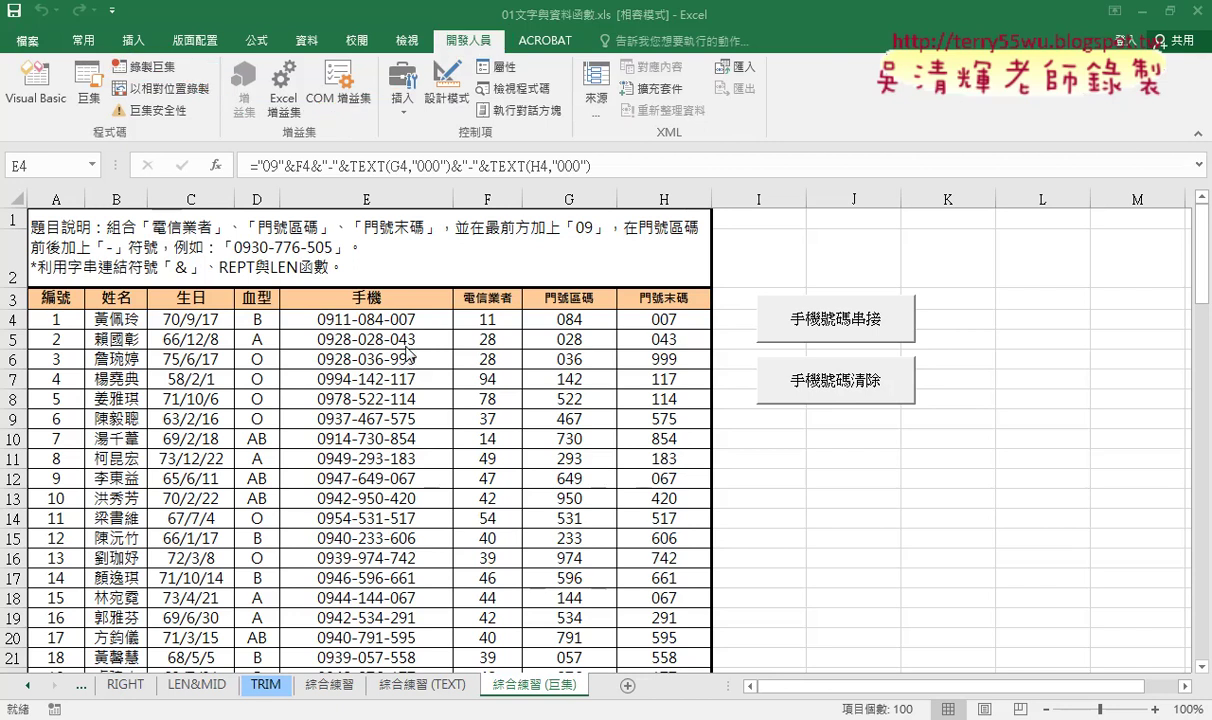
Re-confirm the joined-phone formula in E4 and double-click the fill handle to copy it down 100 rows
{"action": "key", "text": "ctrl+shift+Down"}
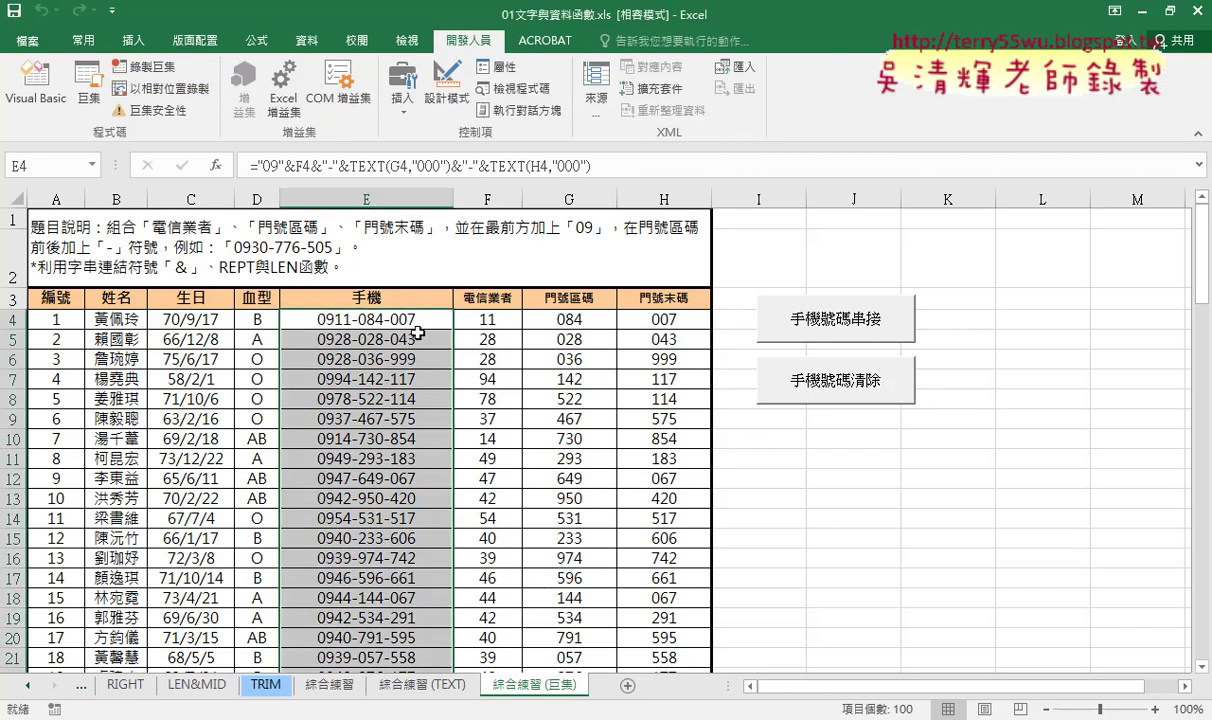
{"action": "left_click", "coordinate": [945, 478]}
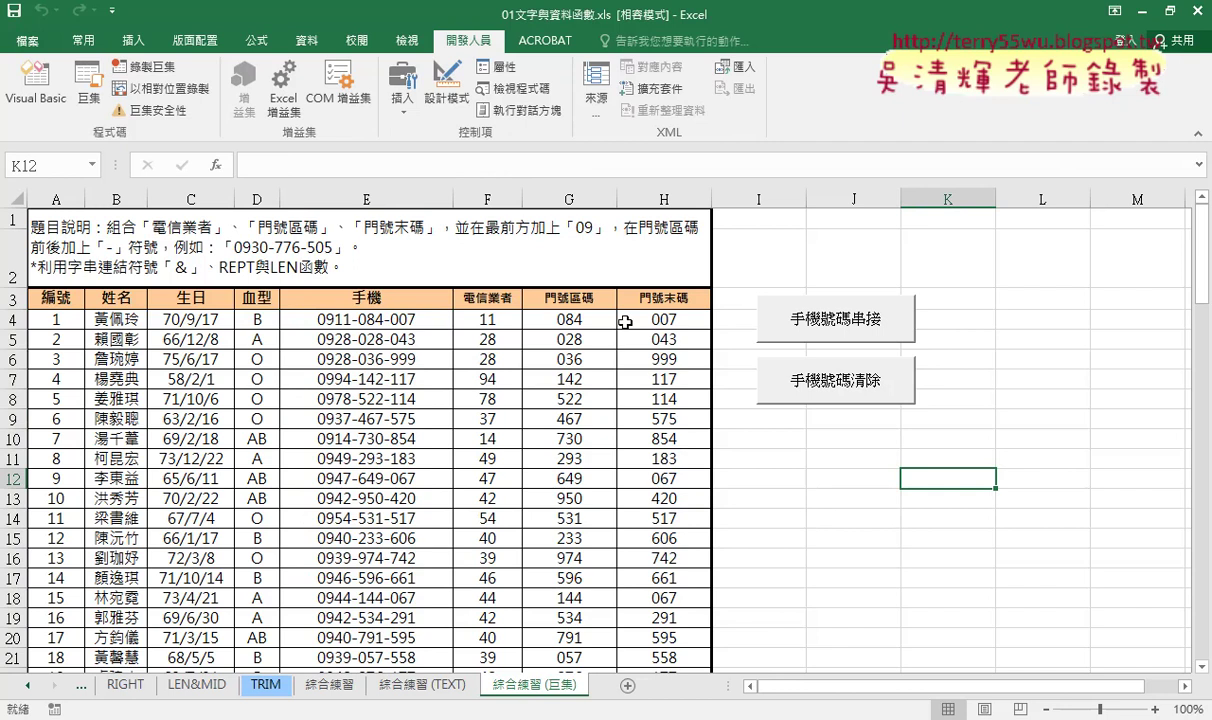
{"action": "left_click", "coordinate": [373, 319]}
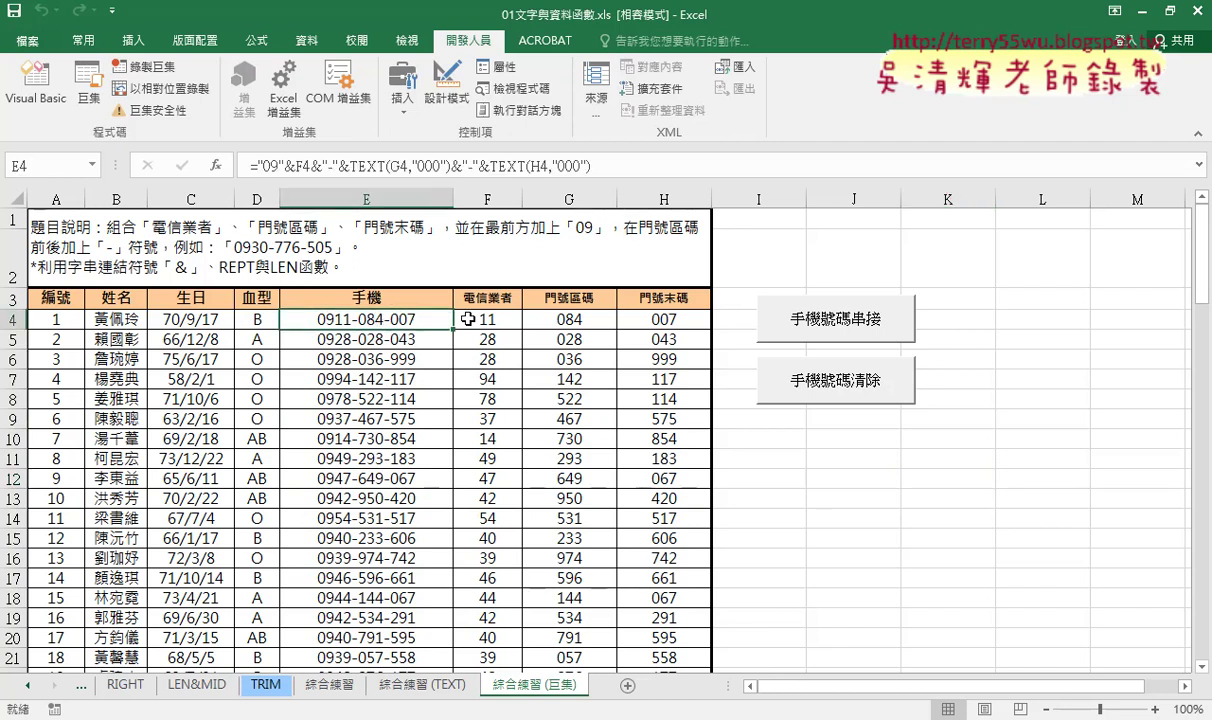
{"action": "left_click", "coordinate": [340, 166]}
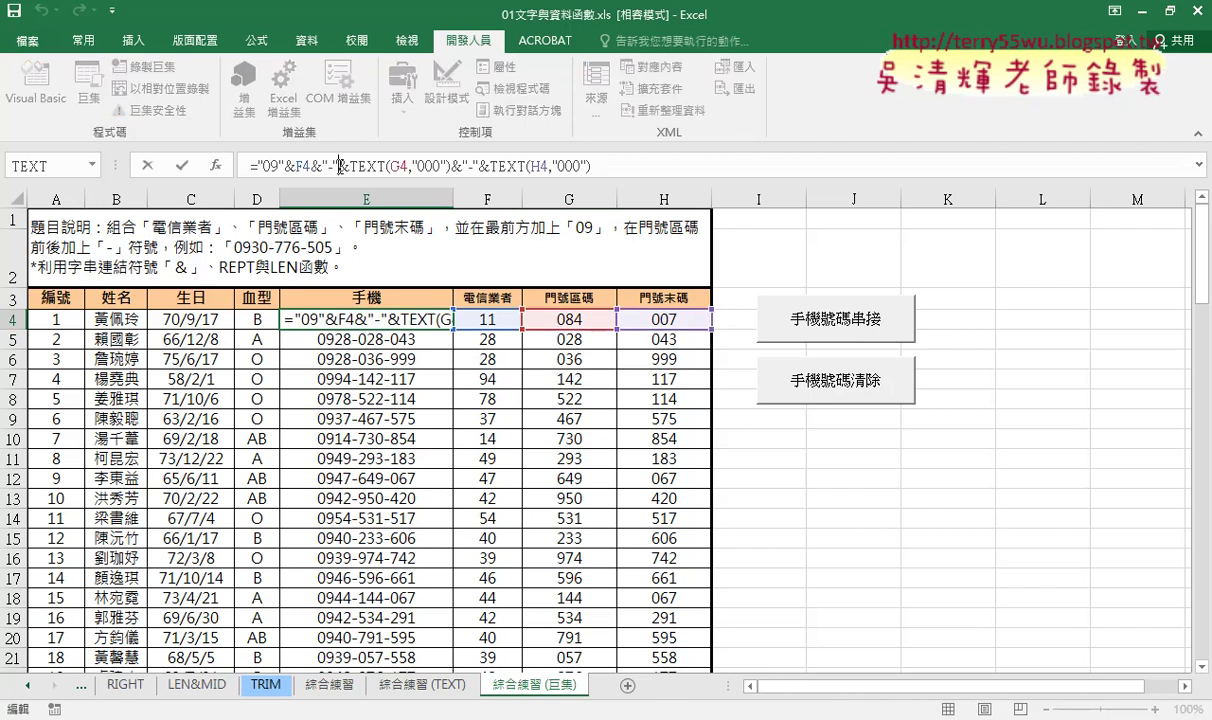
{"action": "left_click", "coordinate": [184, 168]}
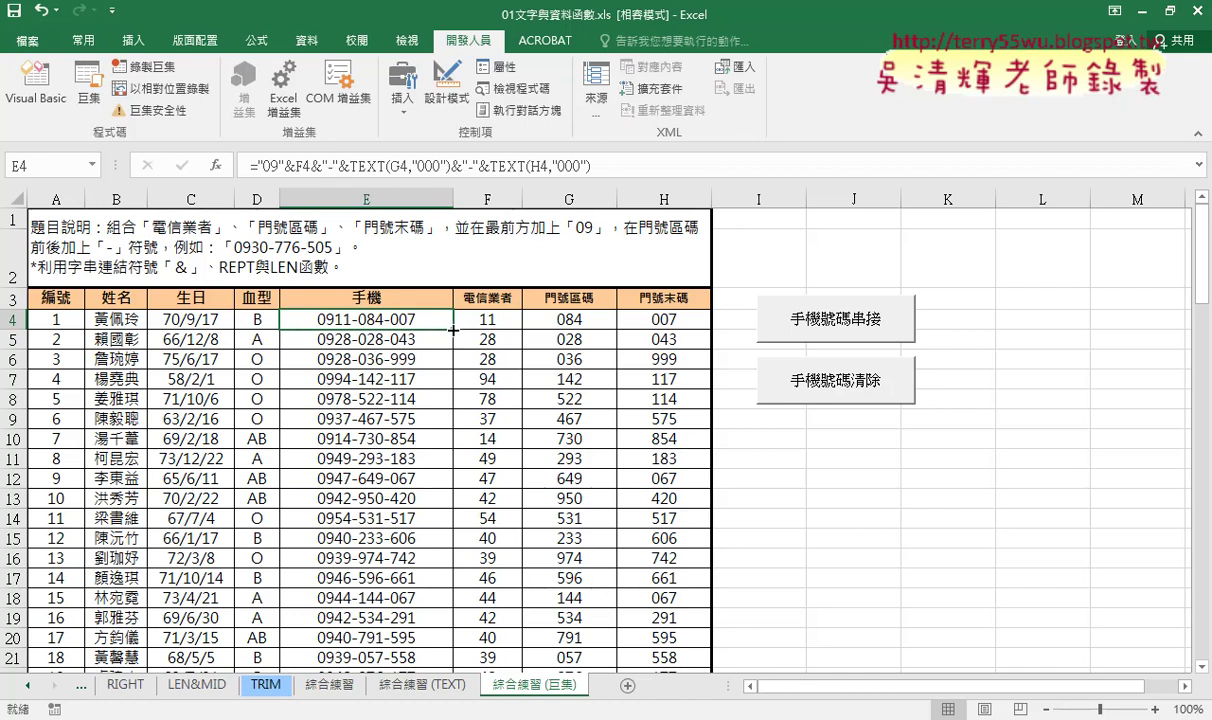
{"action": "double_click", "coordinate": [453, 329]}
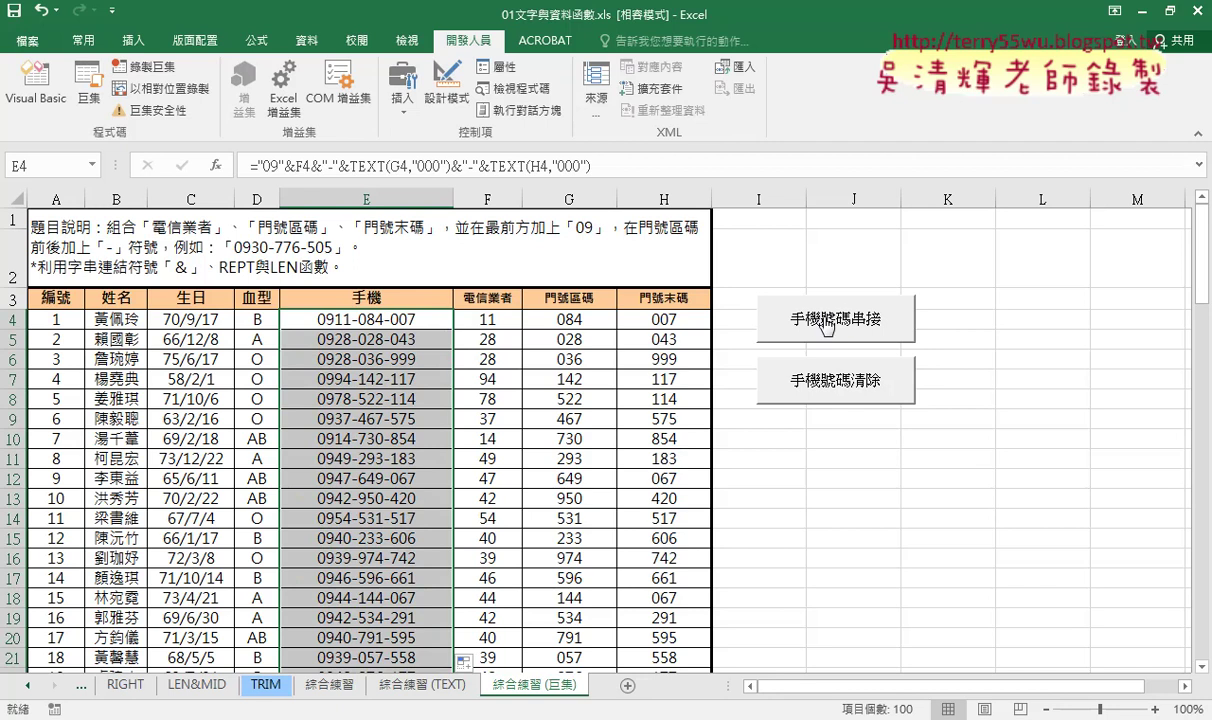
{"action": "left_click", "coordinate": [852, 498]}
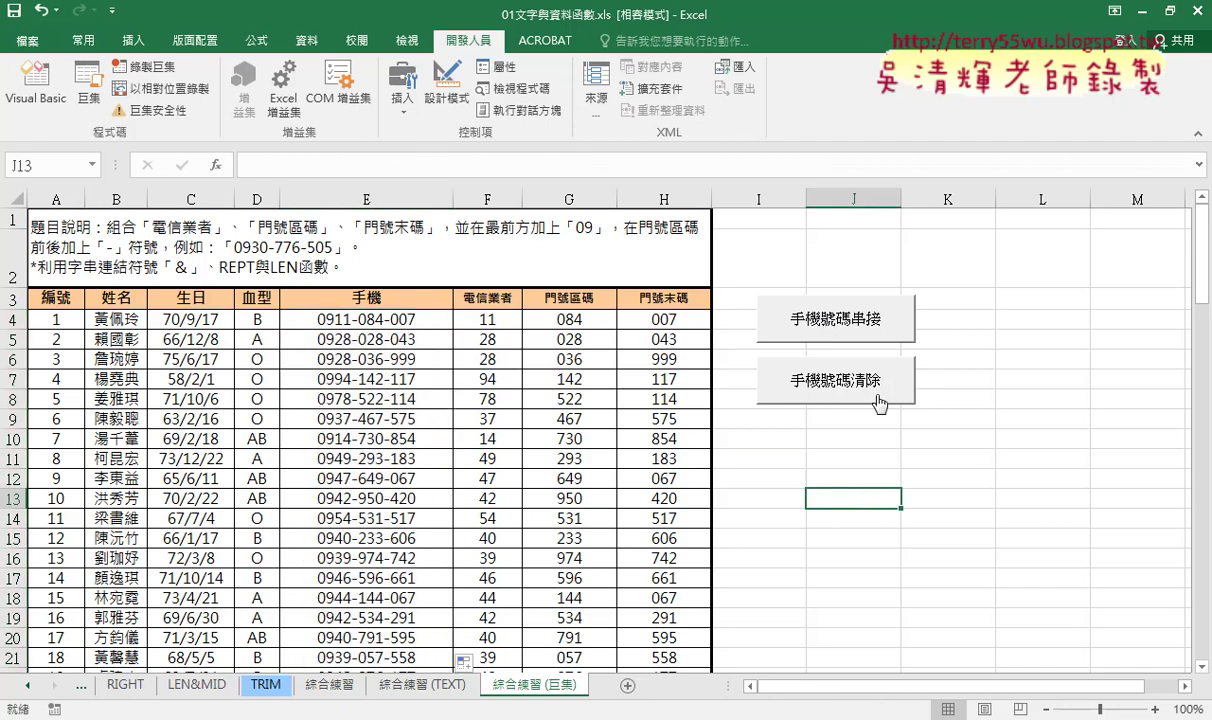
{"action": "left_click", "coordinate": [397, 319]}
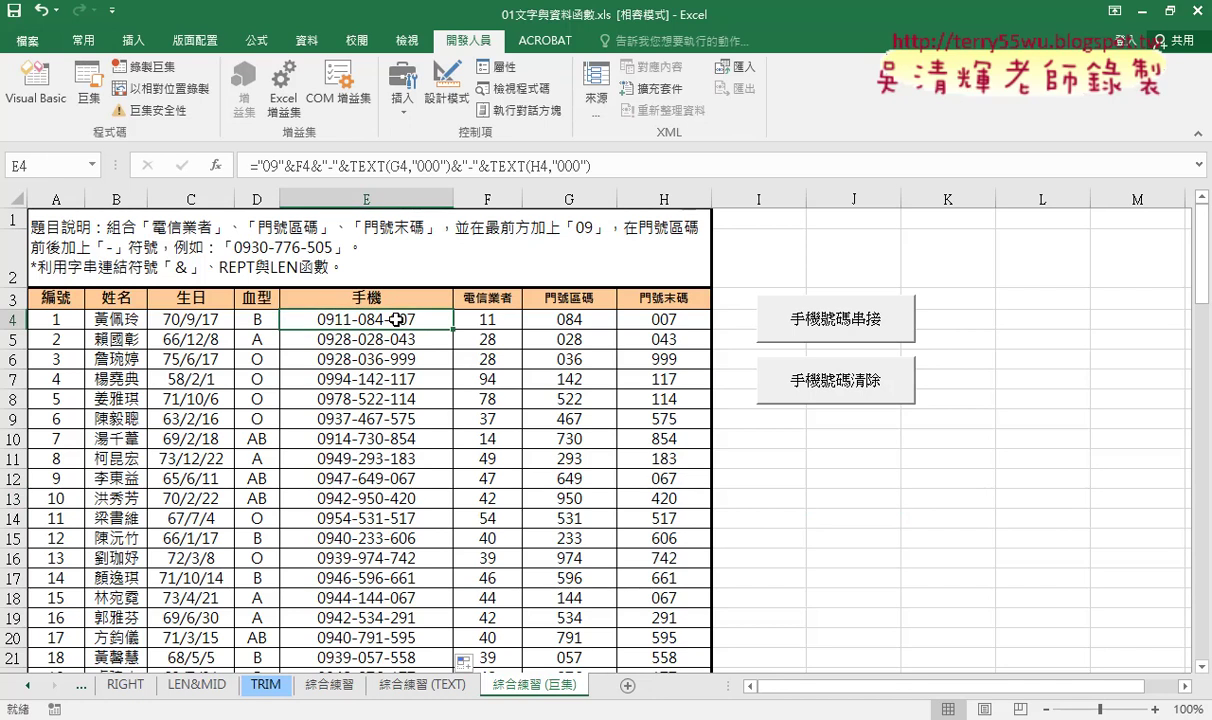
{"action": "key", "text": "ctrl+shift+Down"}
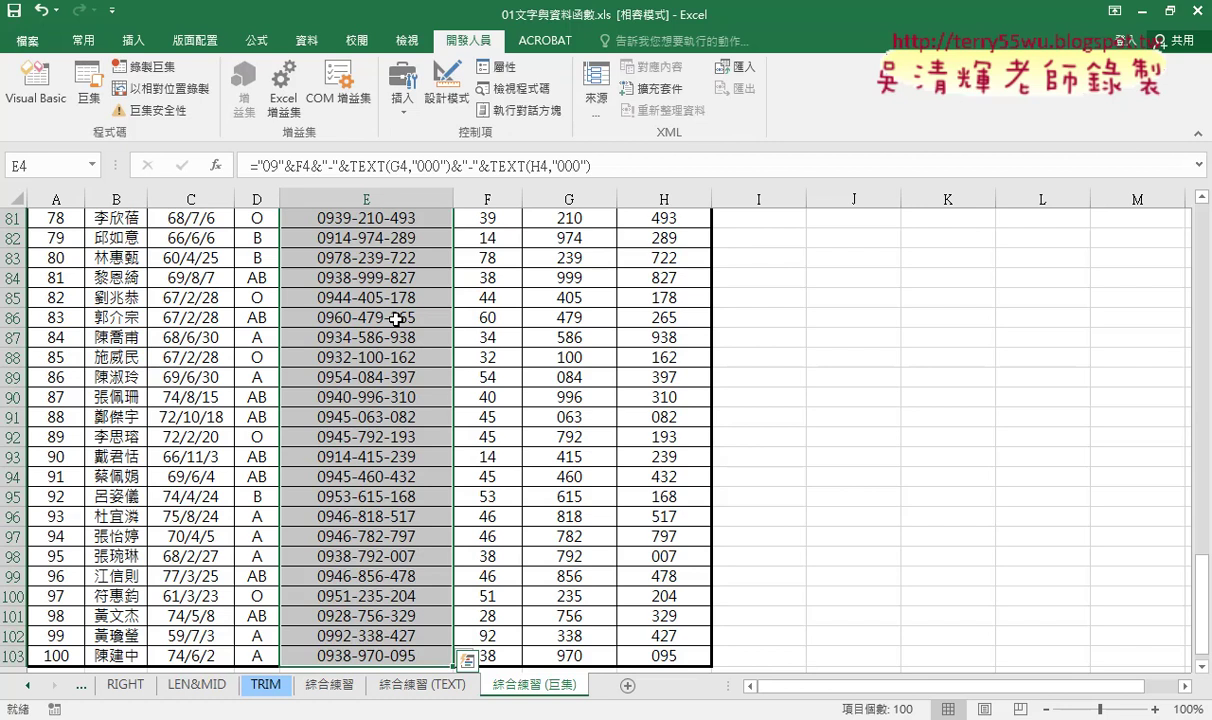
{"action": "key", "text": "ctrl+Up"}
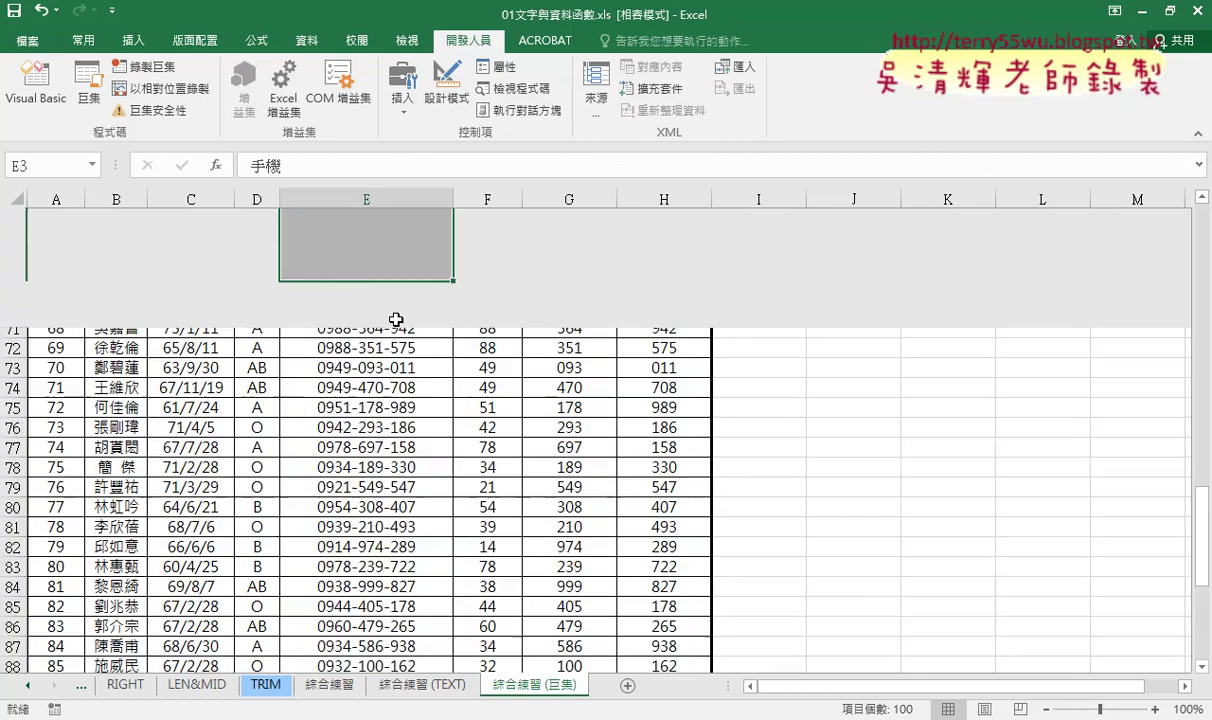
{"action": "left_click", "coordinate": [928, 657]}
{"action": "left_click", "coordinate": [853, 458]}
{"action": "left_click", "coordinate": [384, 243]}
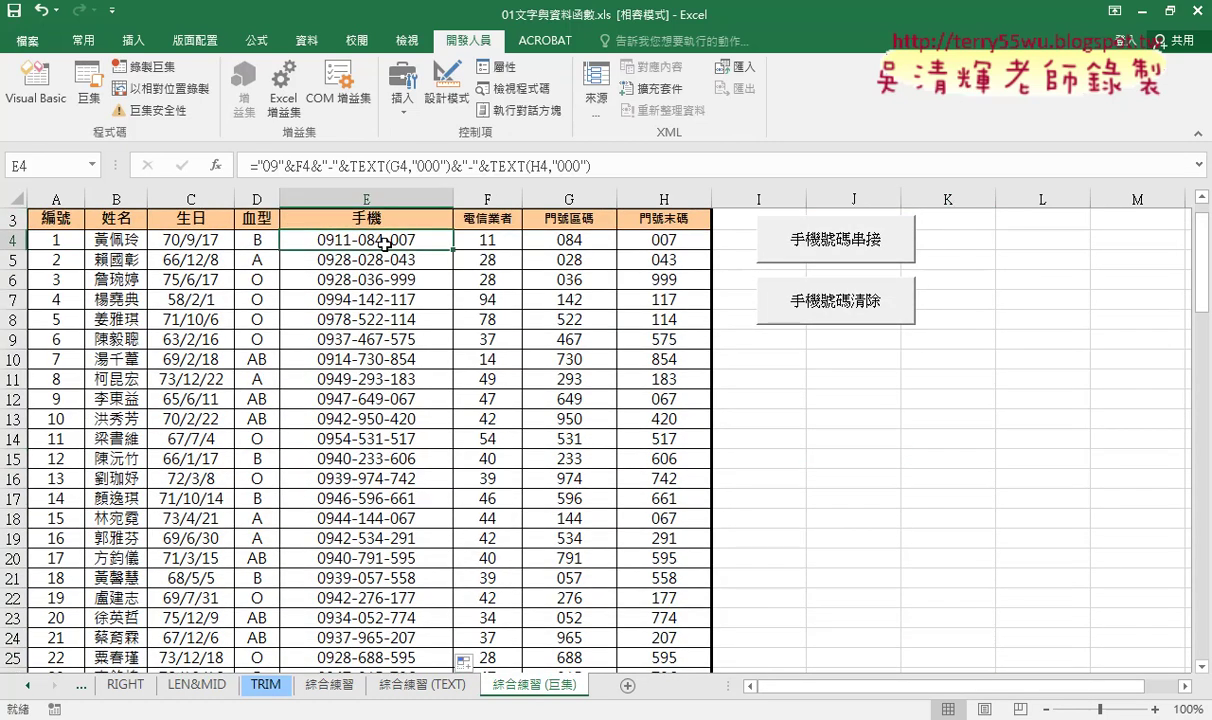
{"action": "key", "text": "ctrl+shift+Down"}
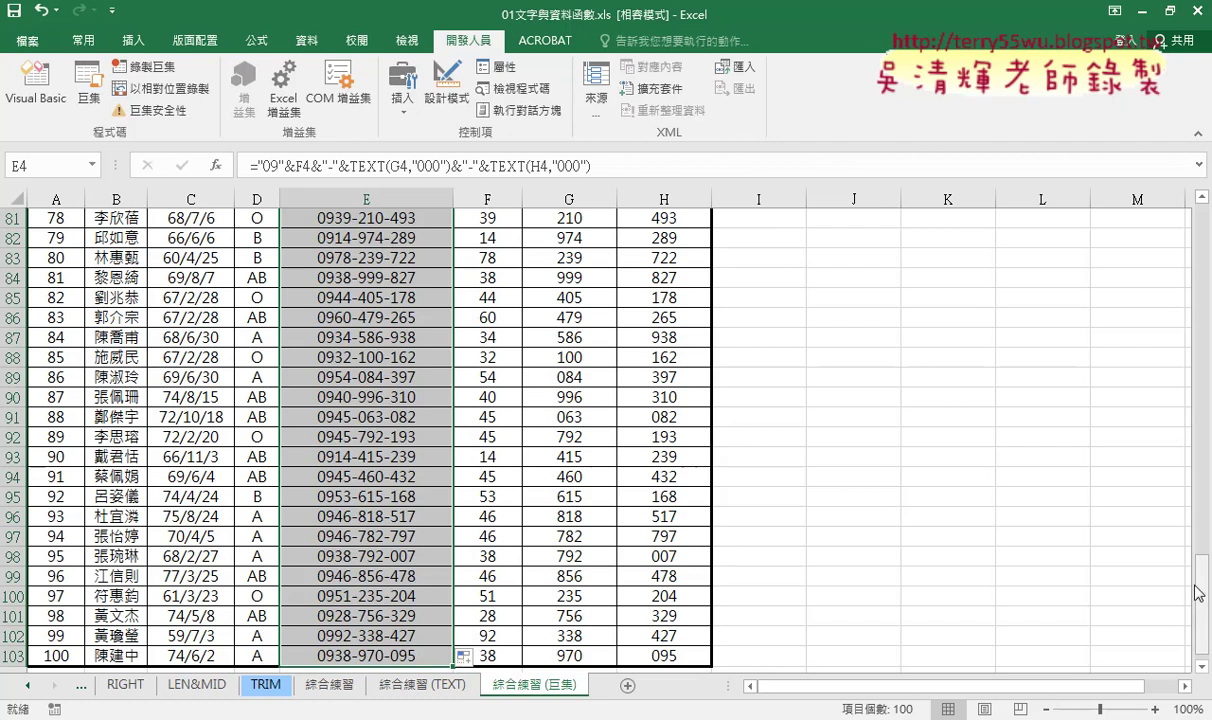
{"action": "left_click_drag", "start_coordinate": [1202, 575], "coordinate": [1204, 260]}
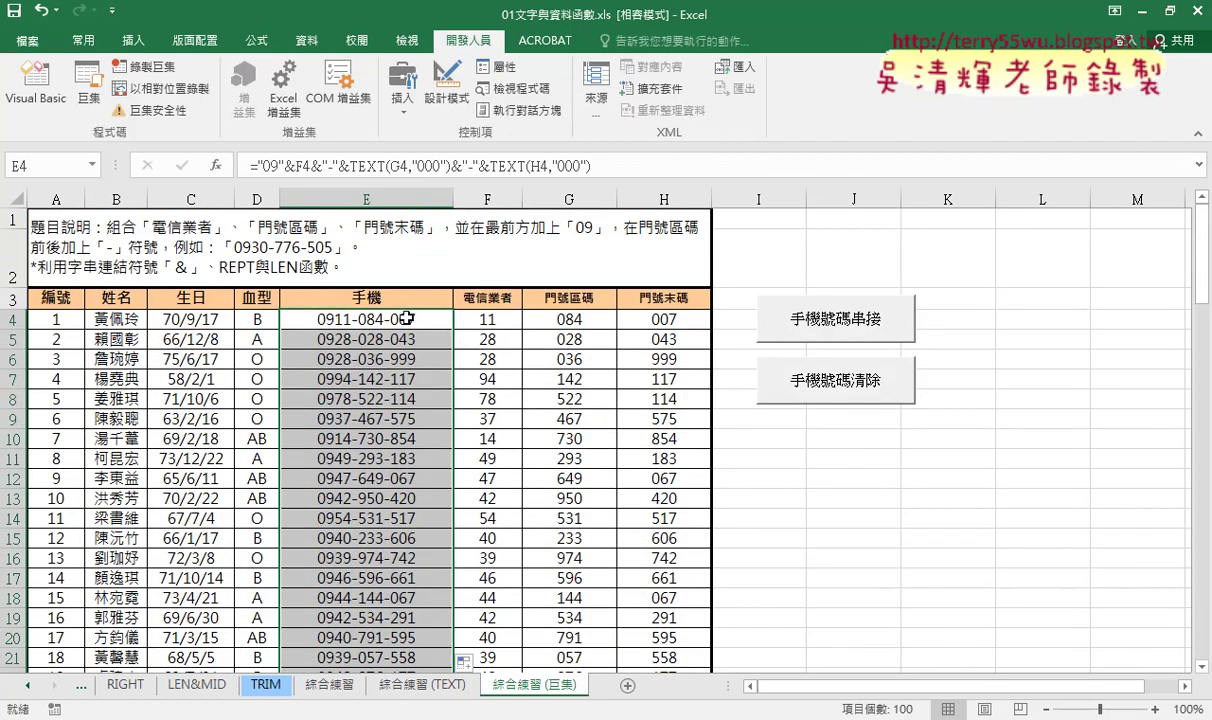
{"action": "mouse_move", "coordinate": [385, 305]}
{"action": "left_mouse_down"}
{"action": "mouse_move", "coordinate": [385, 655]}
{"action": "mouse_move", "coordinate": [440, 640]}
{"action": "left_mouse_up"}
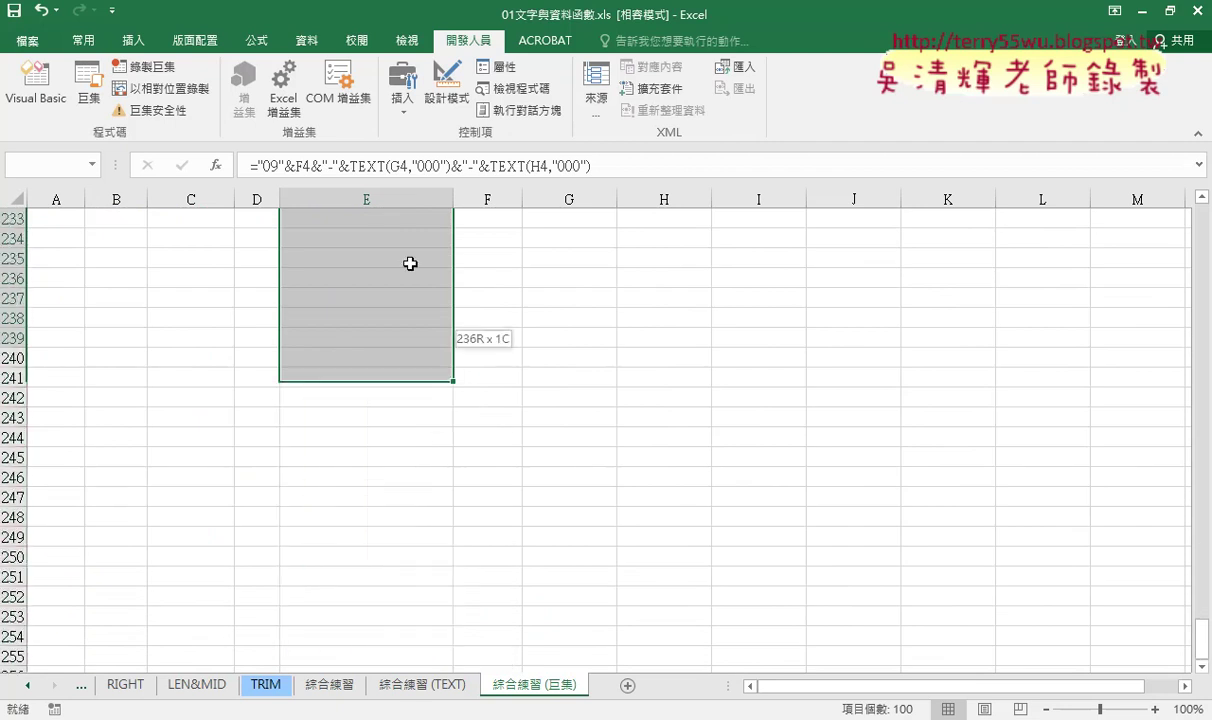
Select E4:E103 and paste the phone-number formula back into all 100 rows
{"action": "left_click_drag", "start_coordinate": [440, 640], "coordinate": [408, 15]}
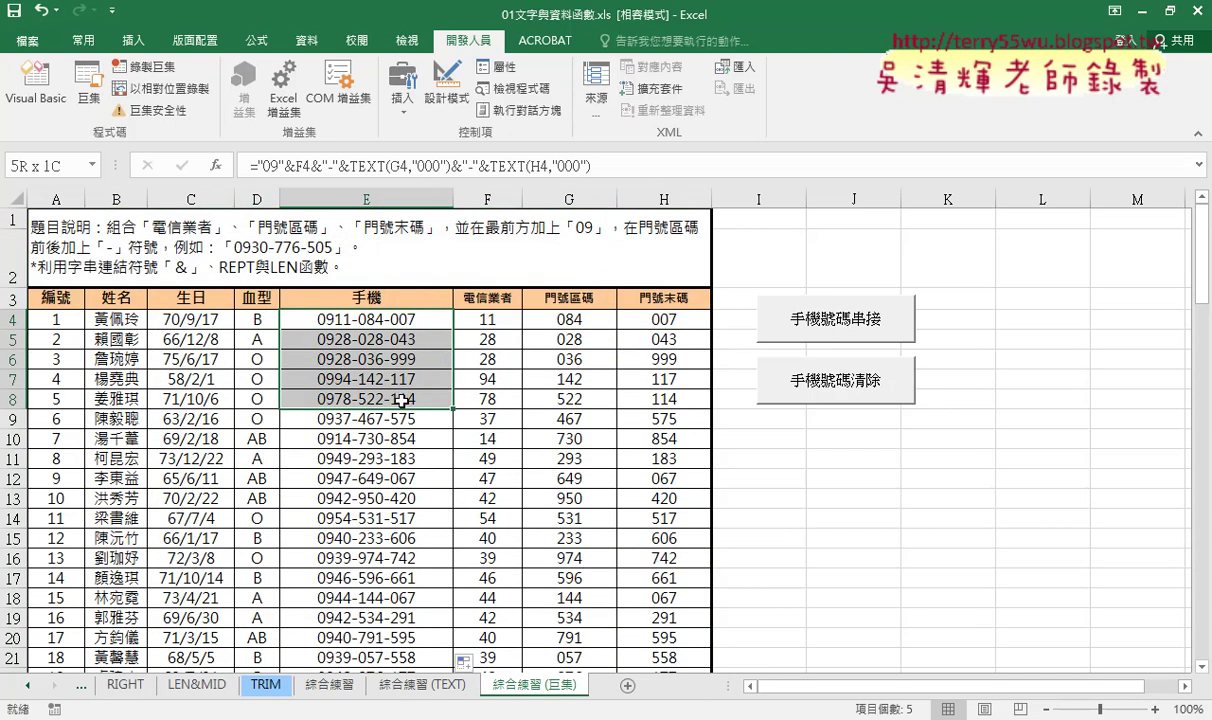
{"action": "left_click_drag", "start_coordinate": [408, 15], "coordinate": [397, 317]}
{"action": "left_click", "coordinate": [944, 480]}
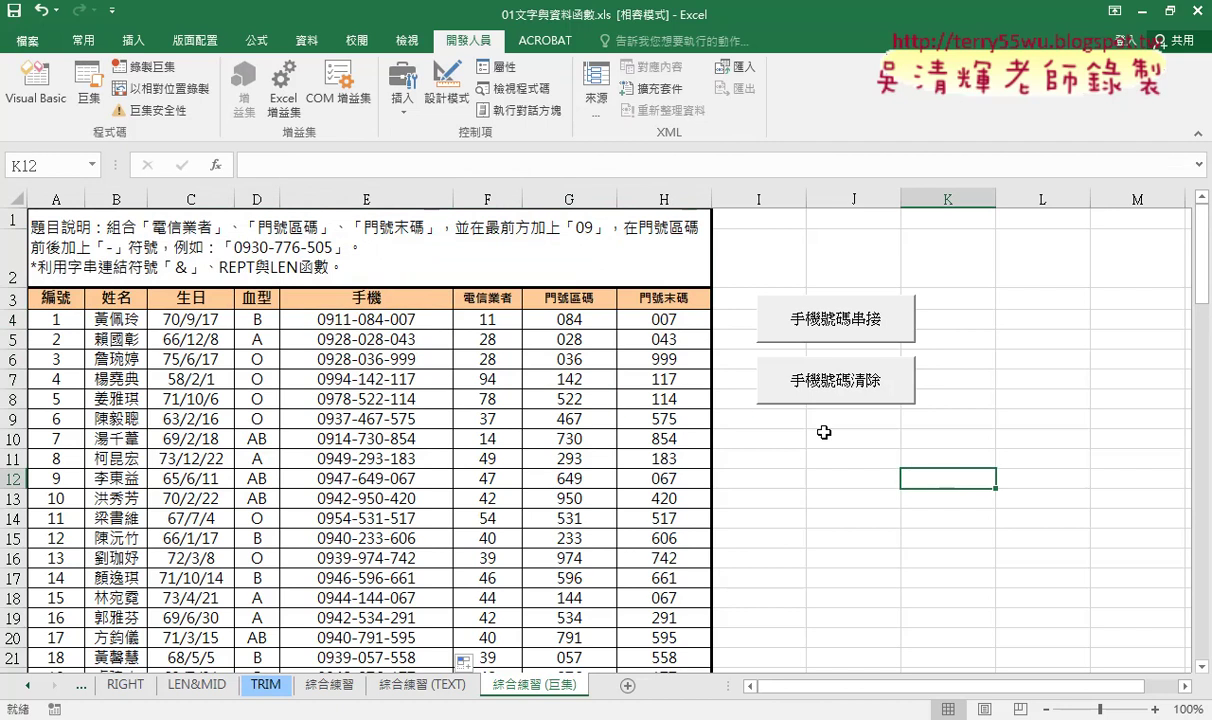
{"action": "left_click", "coordinate": [397, 321]}
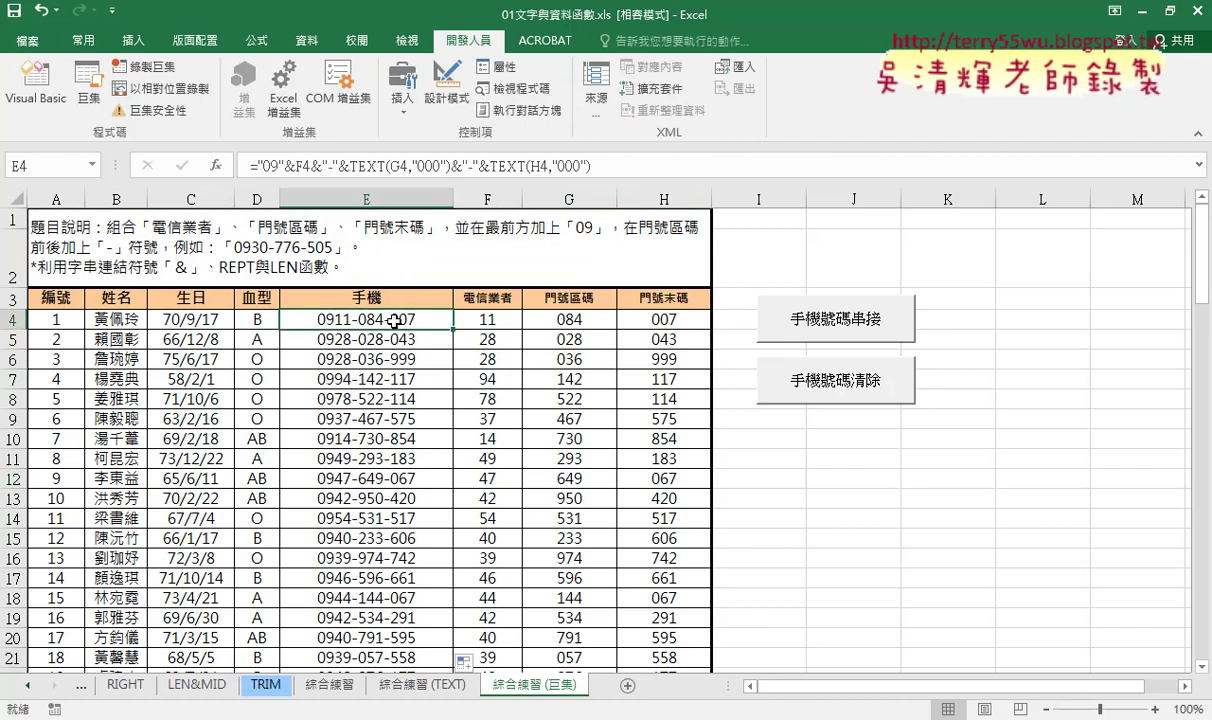
{"action": "key", "text": "ctrl+shift+Down"}
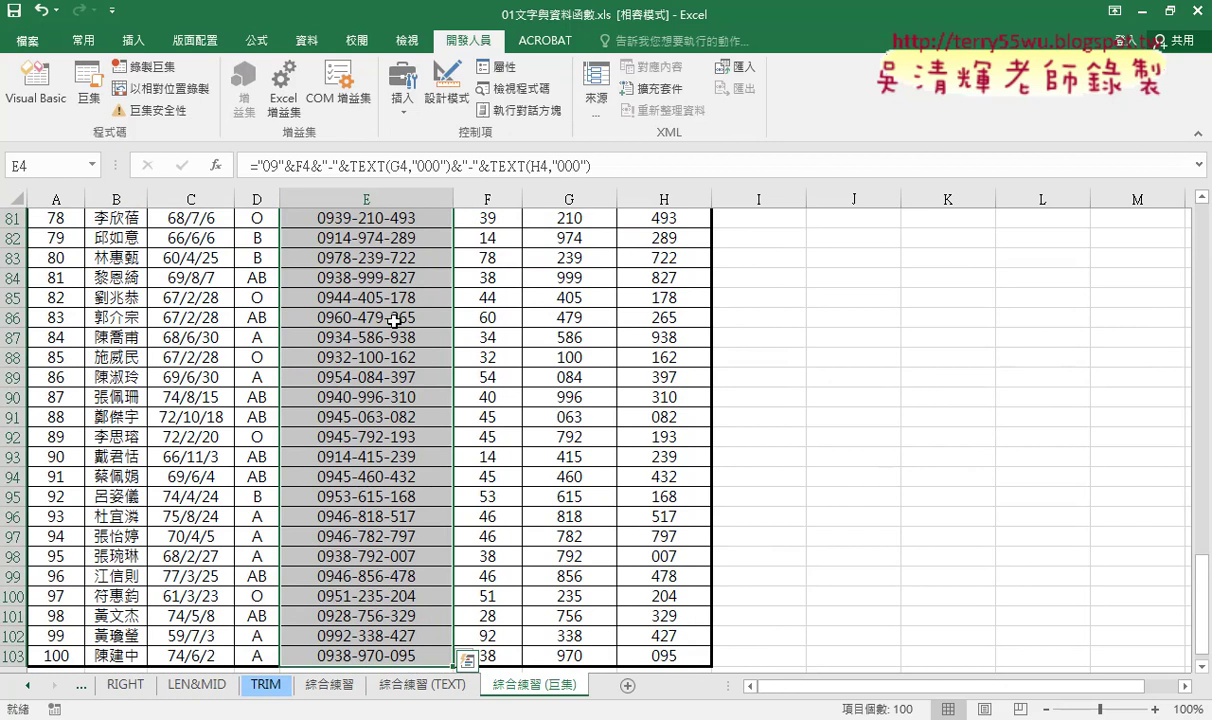
{"action": "scroll", "coordinate": [394, 321], "scroll_direction": "up", "scroll_amount": 8}
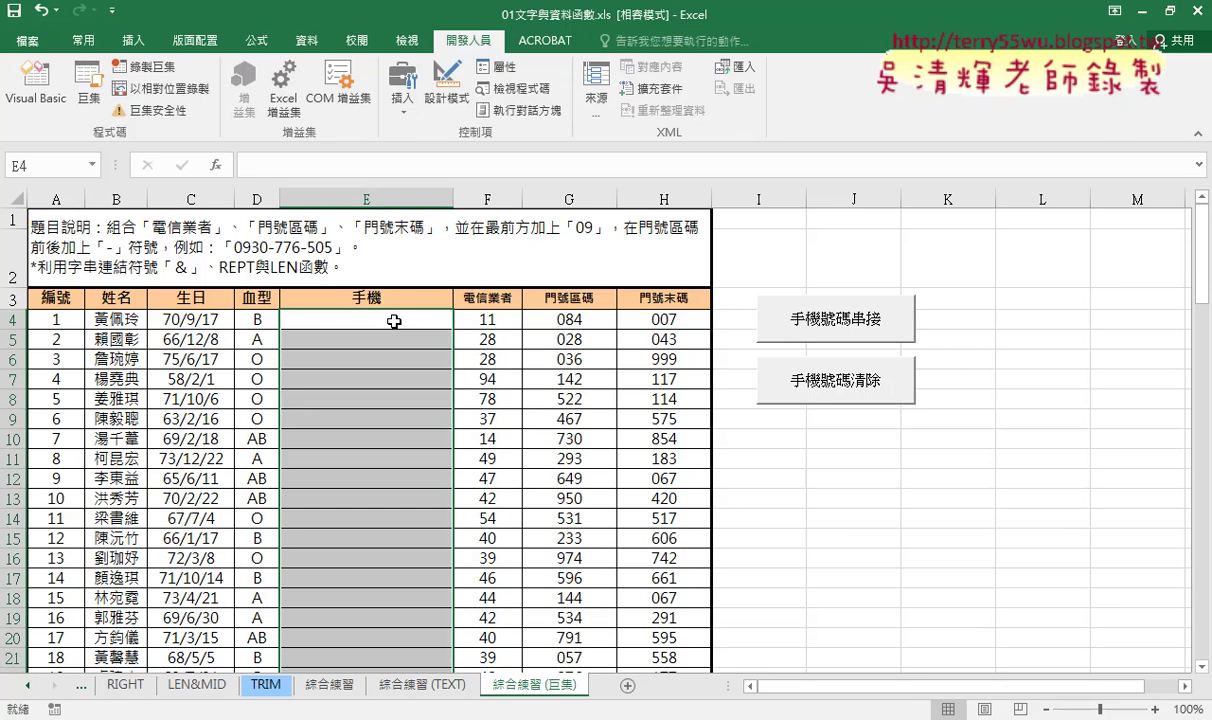
{"action": "key", "text": "ctrl+v"}
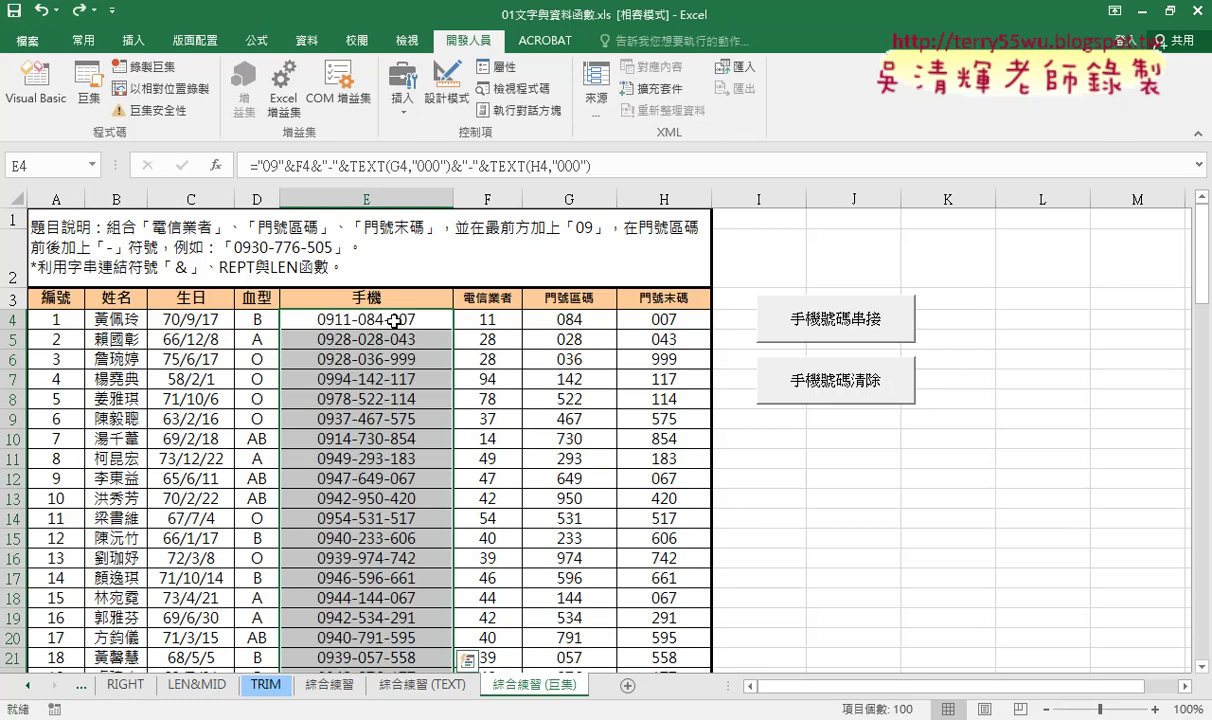